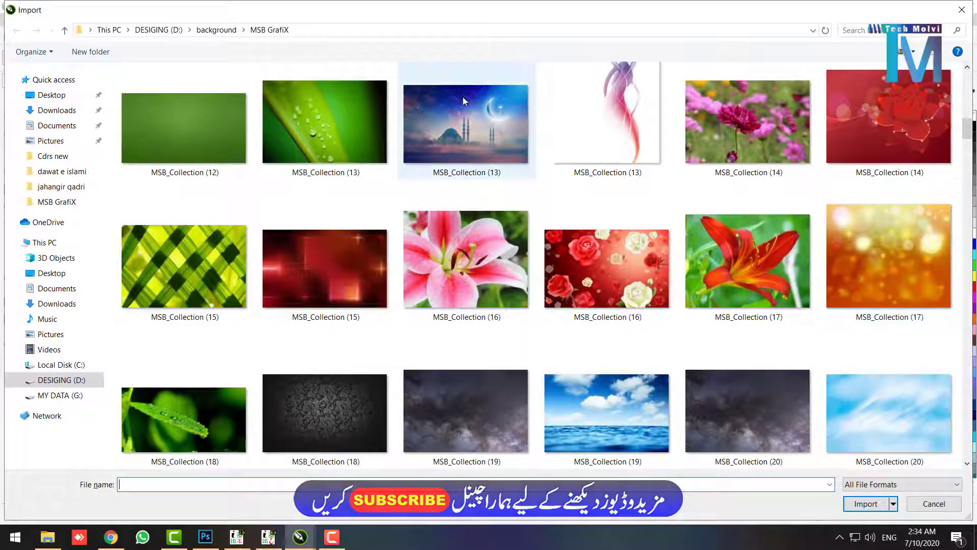
Step: Import the yellow floral background MSB_Collection (87) from the MSB GrafiX folder and place it beside the poster, about 9.7 by 4.5 in
scroll(459, 97, down, 3)
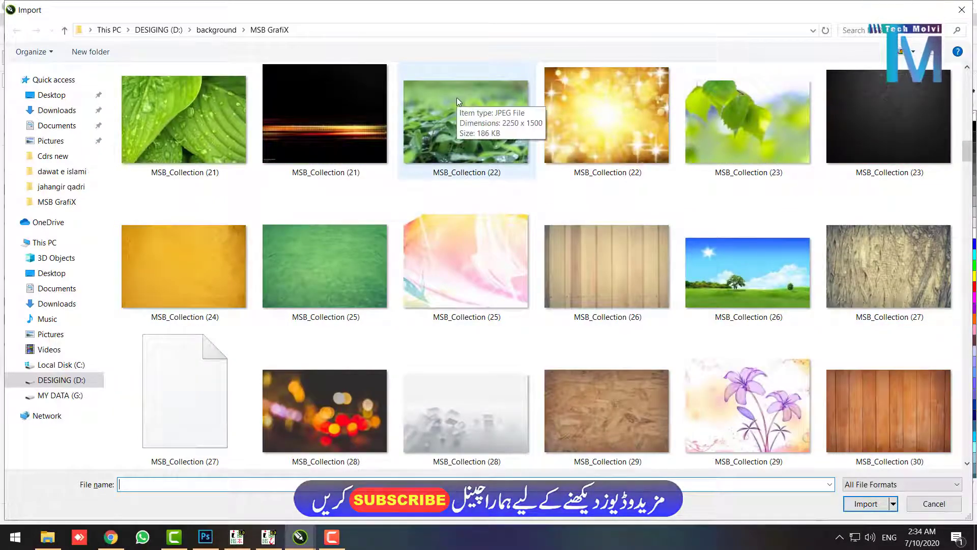
scroll(456, 96, down, 1)
scroll(655, 271, down, 1)
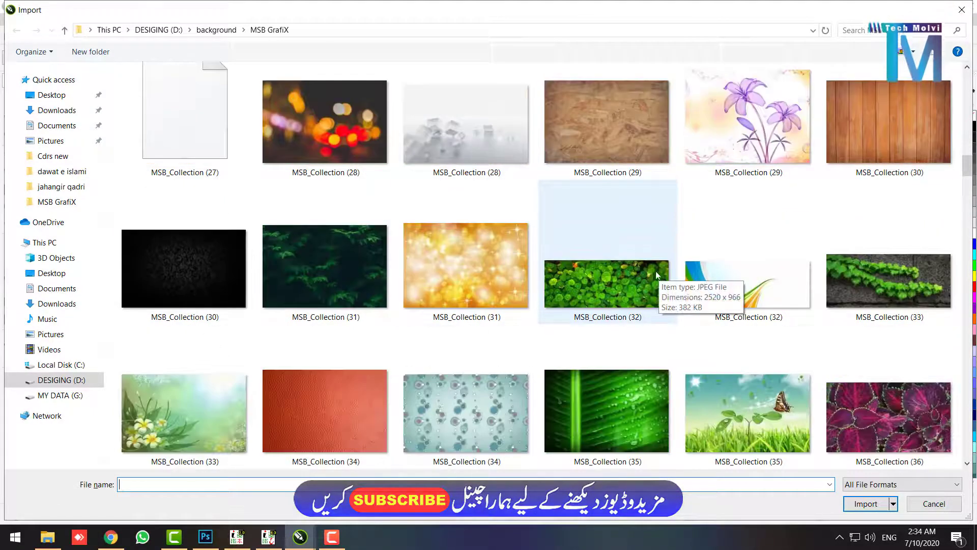
scroll(645, 270, down, 2)
scroll(647, 270, down, 1)
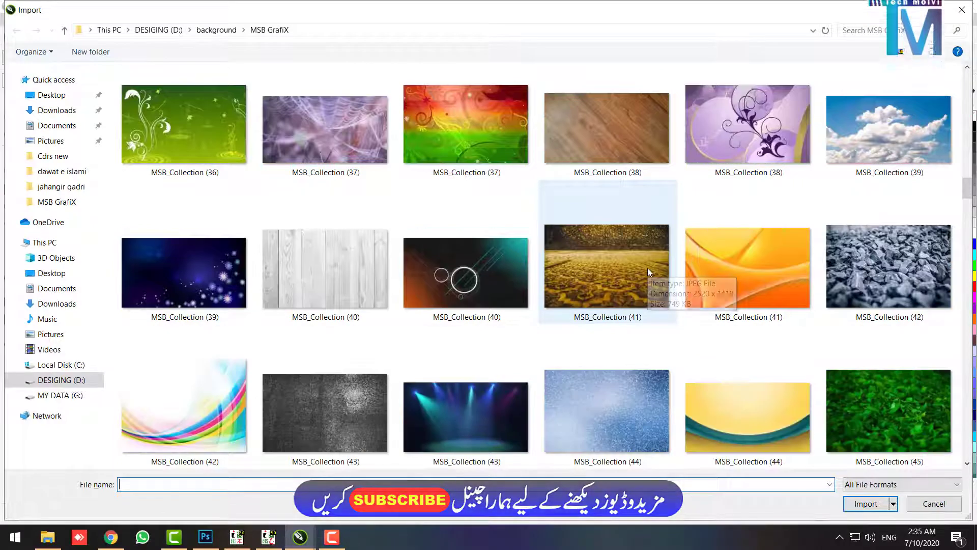
scroll(629, 263, down, 2)
scroll(605, 230, down, 2)
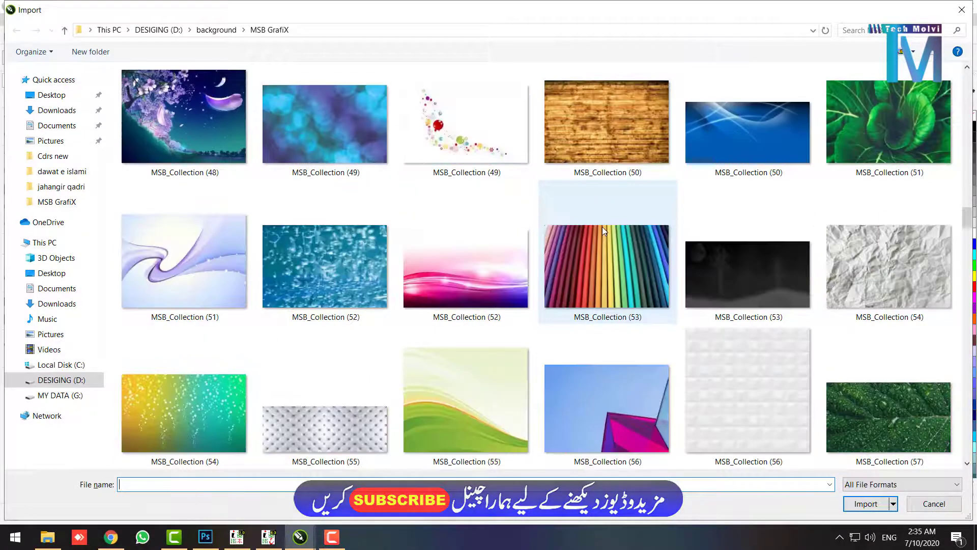
scroll(594, 220, down, 1)
scroll(584, 247, down, 2)
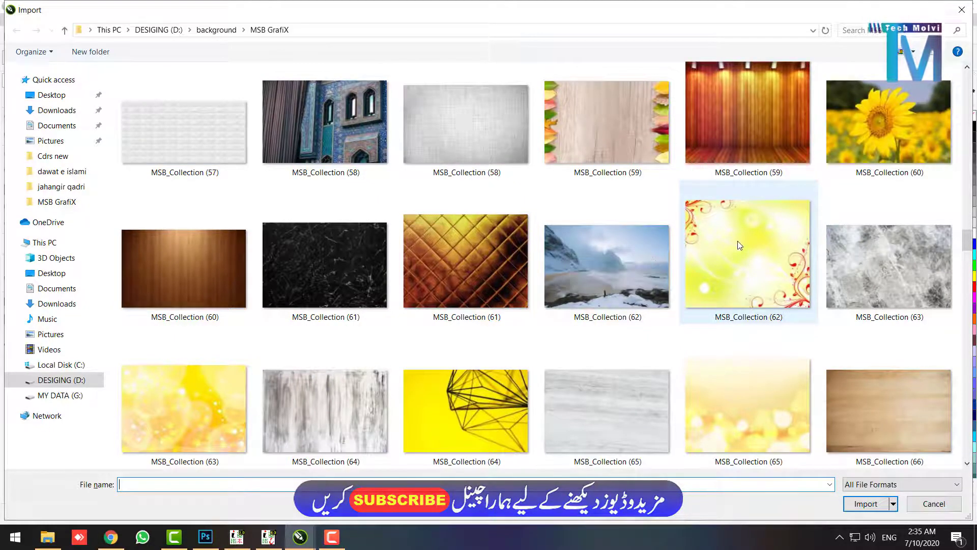
scroll(709, 274, down, 2)
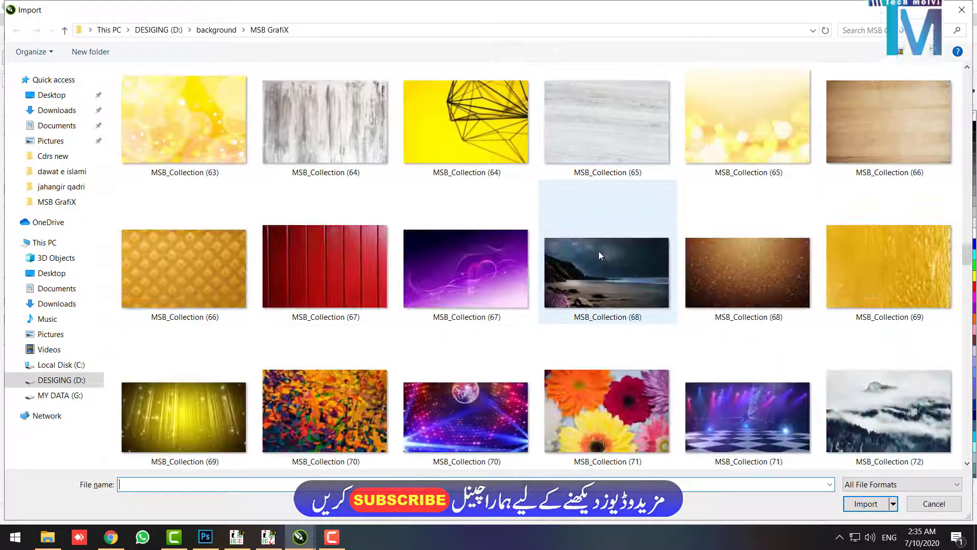
scroll(598, 251, down, 2)
scroll(553, 255, down, 2)
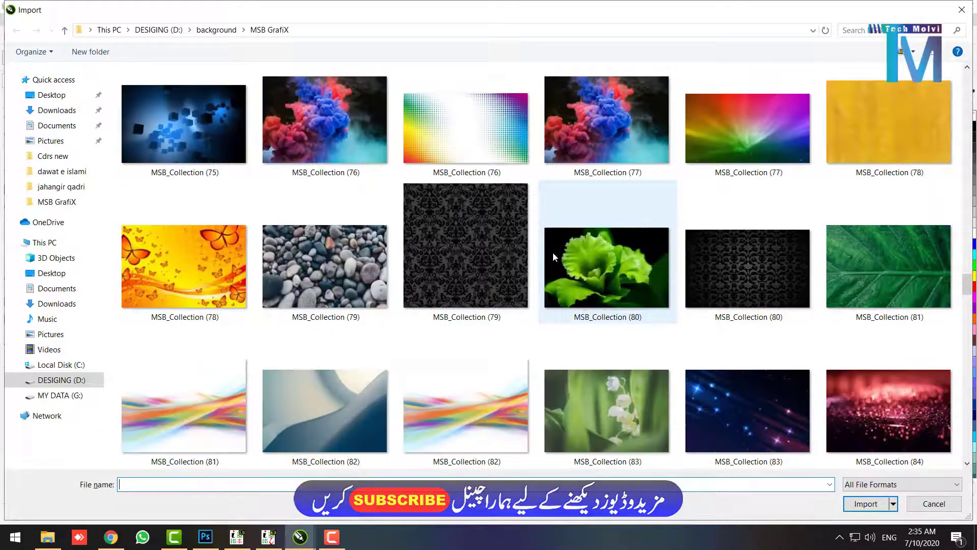
scroll(552, 257, down, 2)
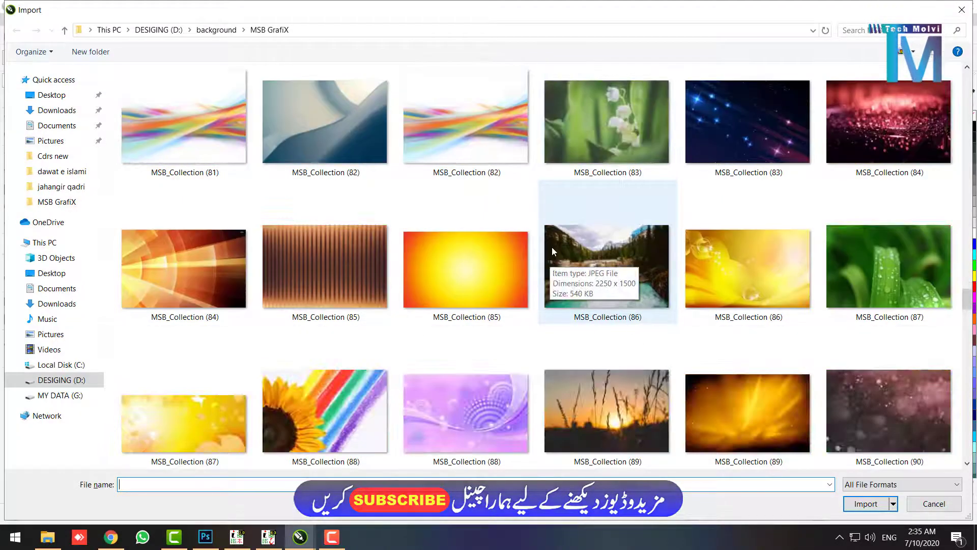
scroll(423, 280, down, 2)
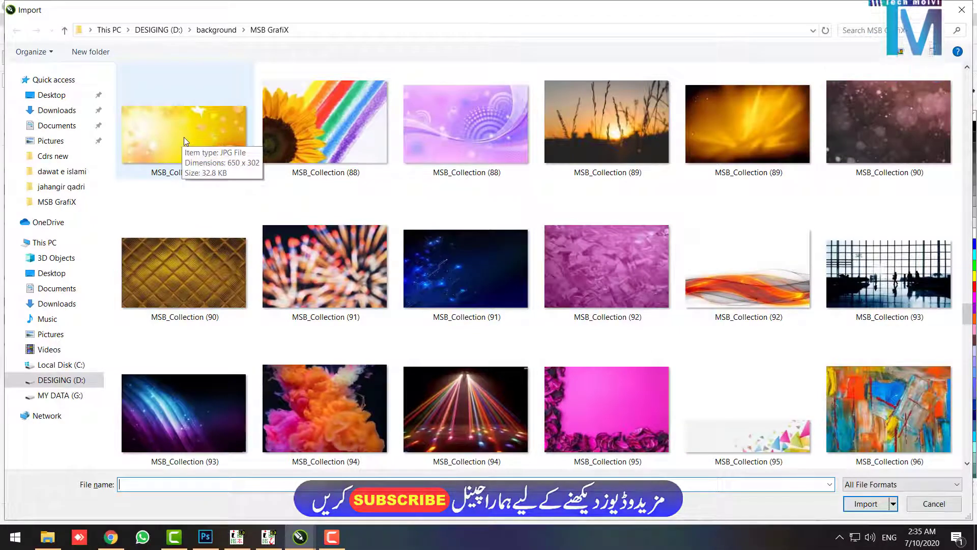
scroll(184, 138, down, 1)
scroll(208, 190, up, 5)
scroll(209, 190, down, 3)
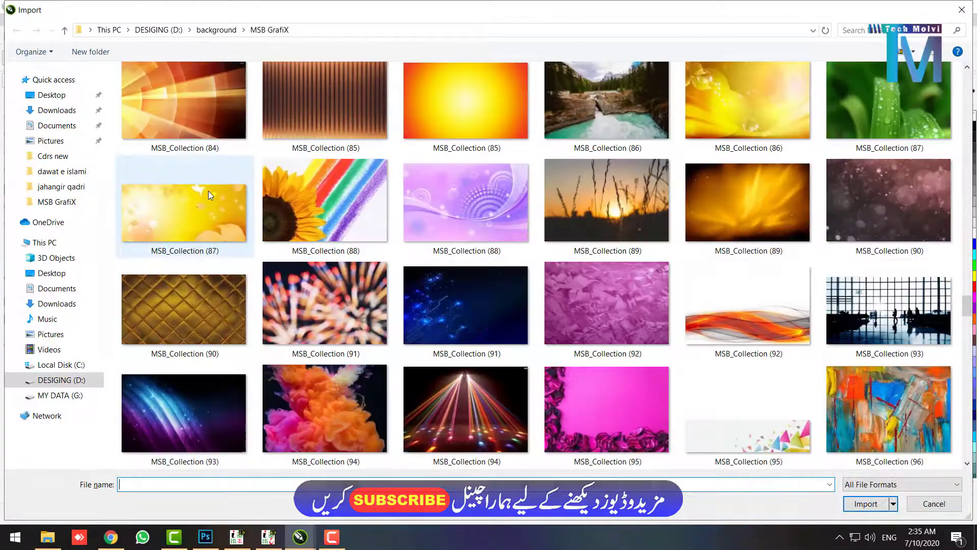
double_click(208, 191)
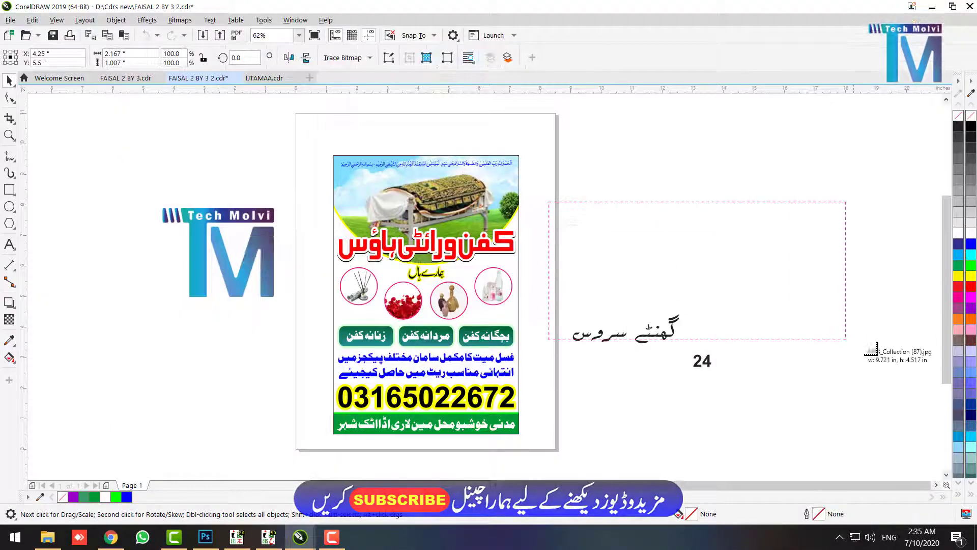
drag(865, 342, 864, 342)
Step: Move the imported yellow image into the poster's PowerClip frame, enlarge it to about 18.4 by 8.5 in and position it over the frame
right_click(733, 269)
click(779, 345)
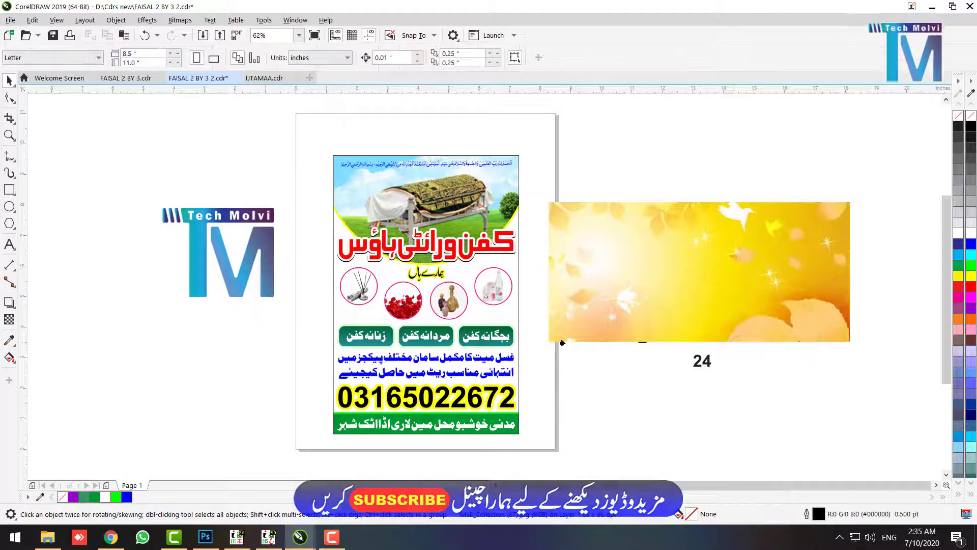
click(511, 326)
ctrl+click(512, 356)
click(550, 351)
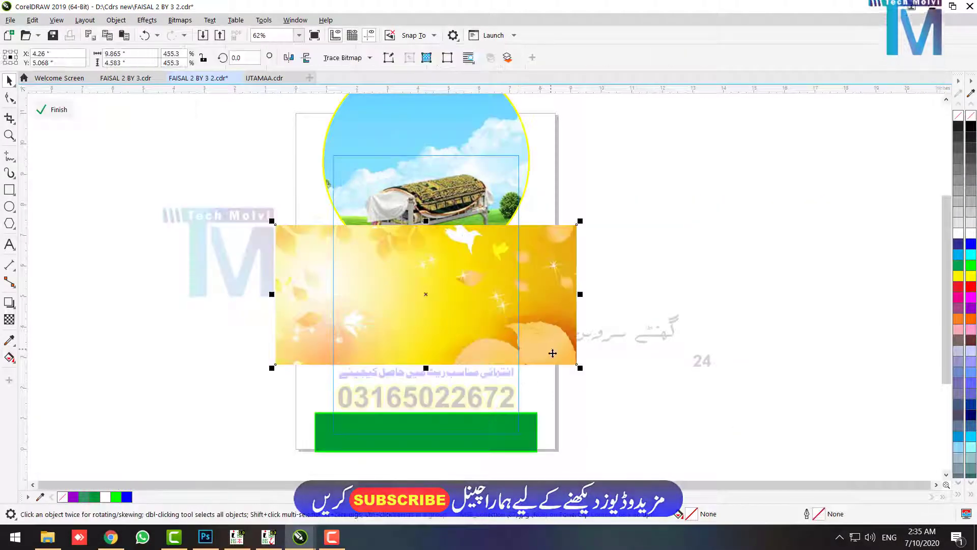
drag(580, 367, 840, 473)
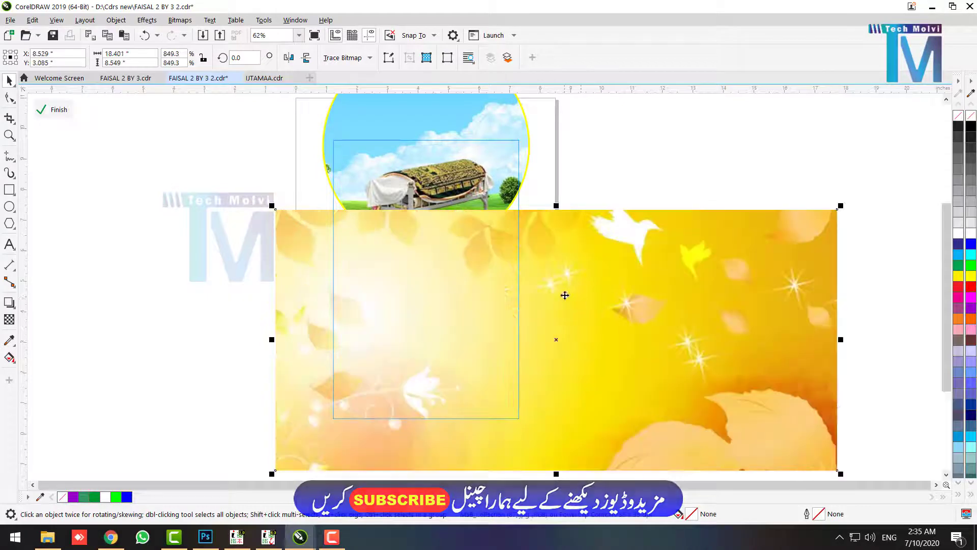
drag(565, 295, 609, 293)
Step: Apply a Gaussian Blur with a radius of 6.3 pixels to the yellow background image
click(181, 21)
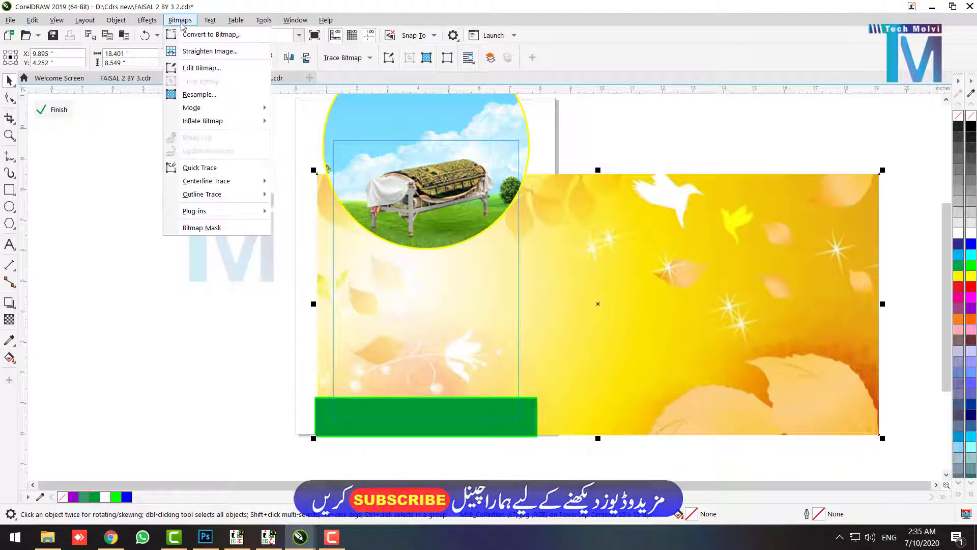
mouse_move(147, 20)
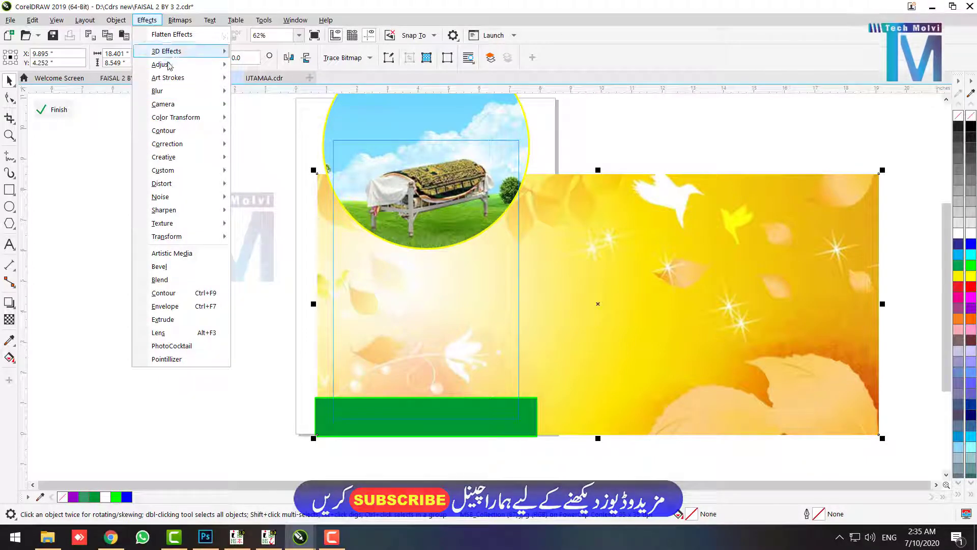
mouse_move(222, 95)
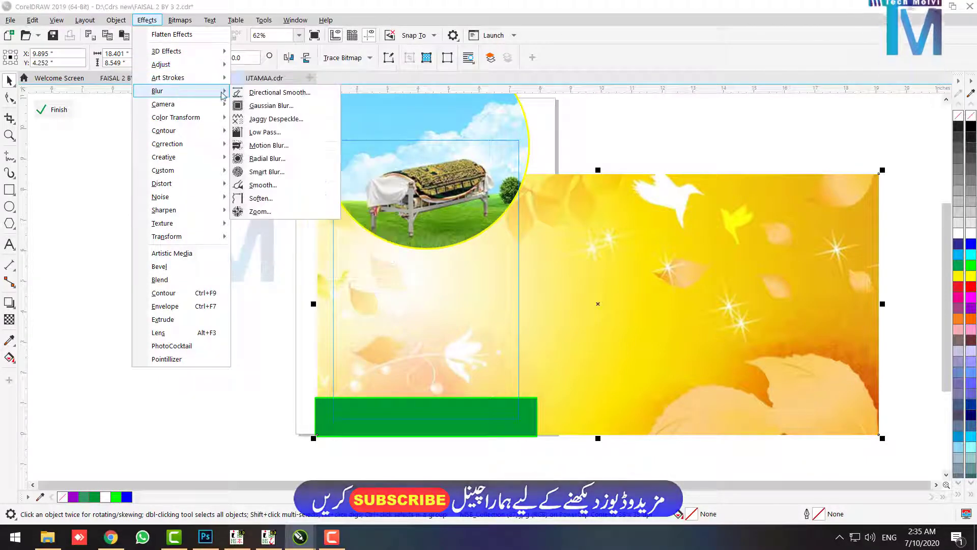
click(282, 106)
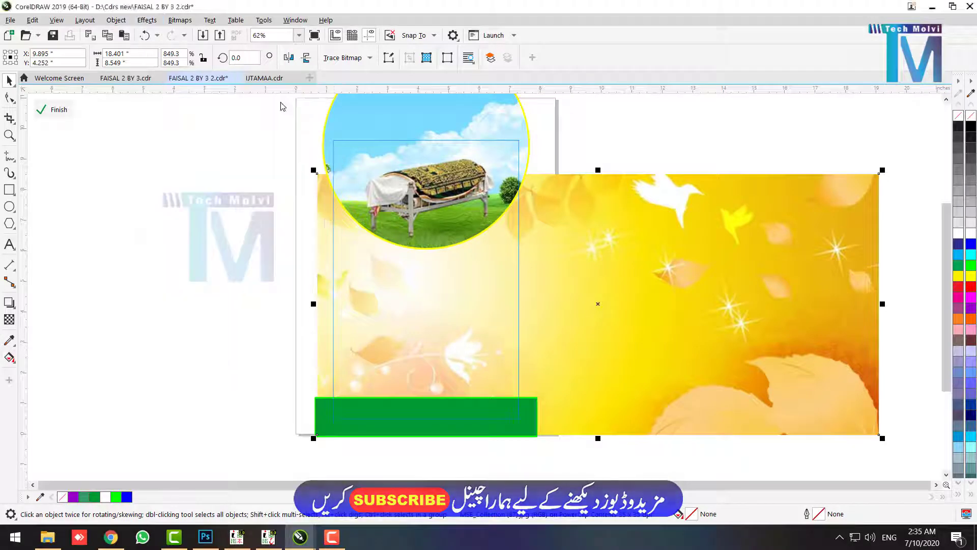
click(444, 258)
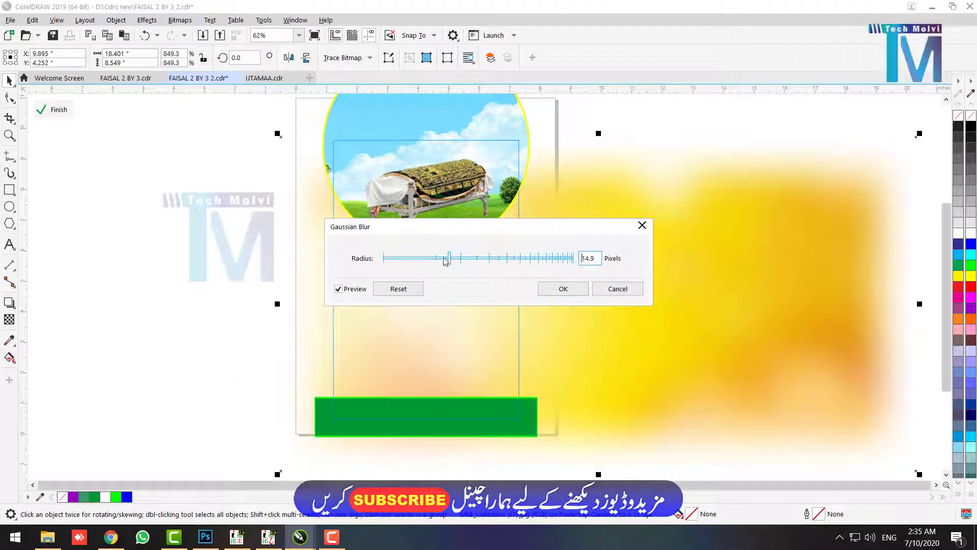
drag(444, 260, 421, 260)
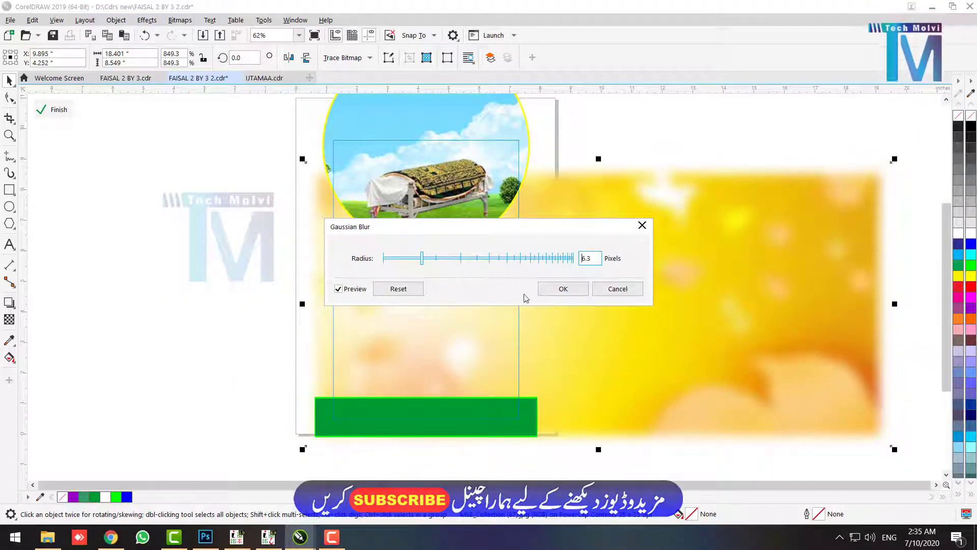
click(562, 289)
Step: Set the blurred background's brightness to 26 in the Image Adjustment Lab, finish editing the PowerClip and save the file
click(180, 20)
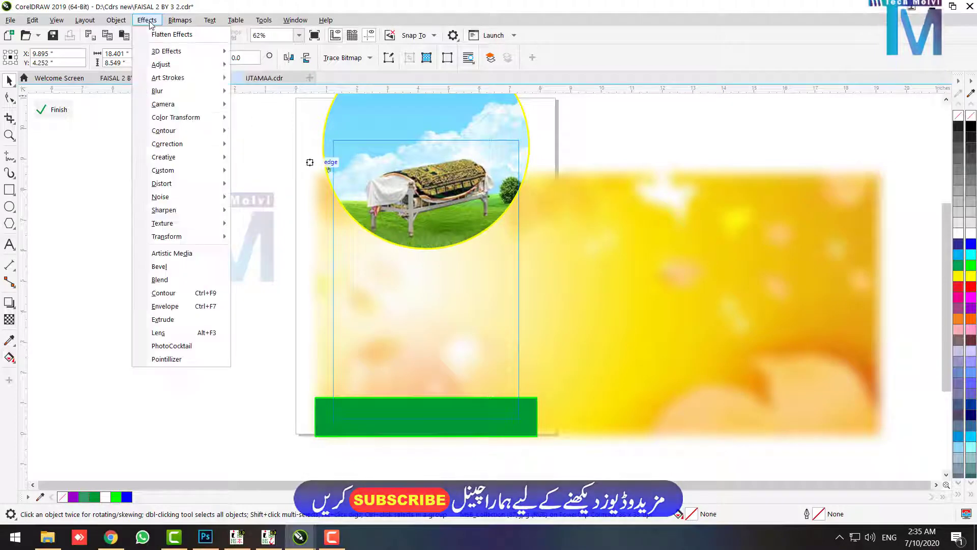
click(625, 217)
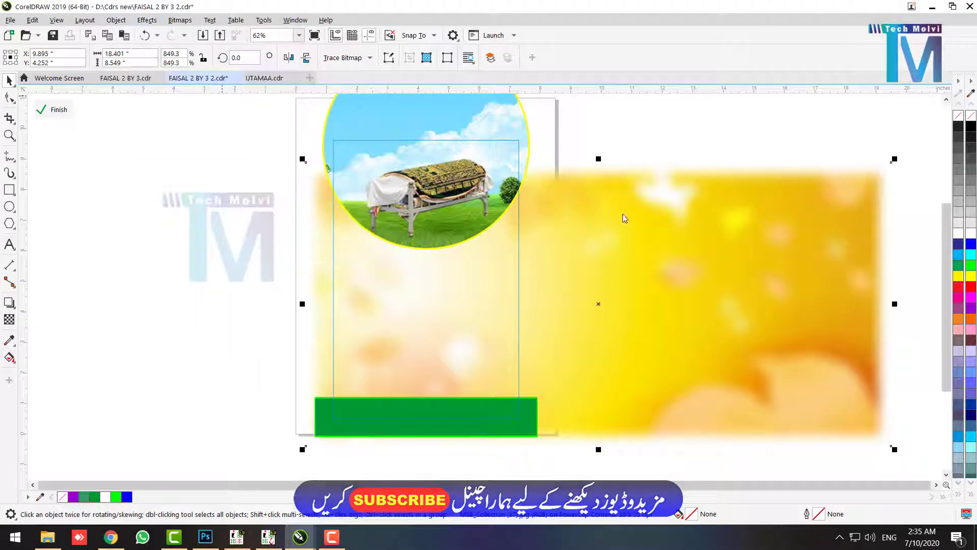
drag(619, 257, 636, 259)
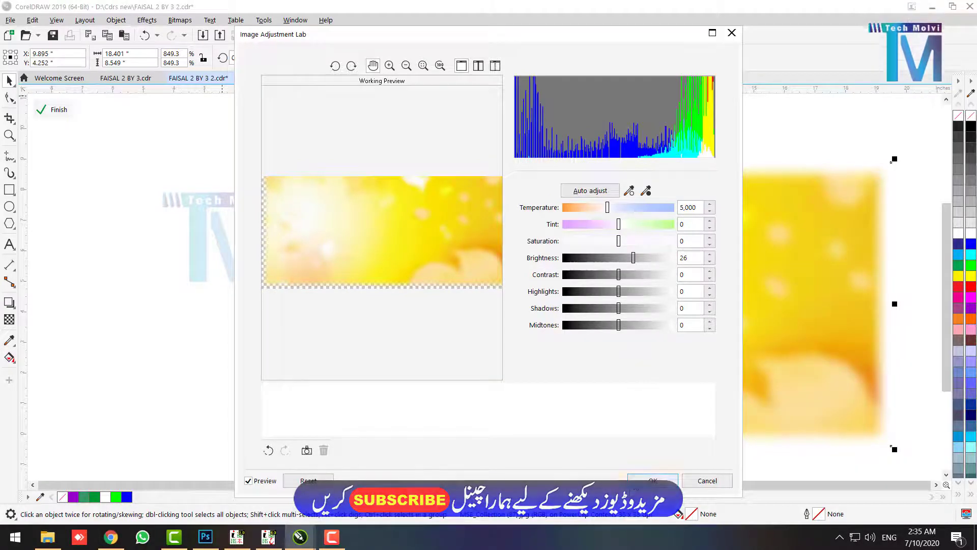
click(648, 480)
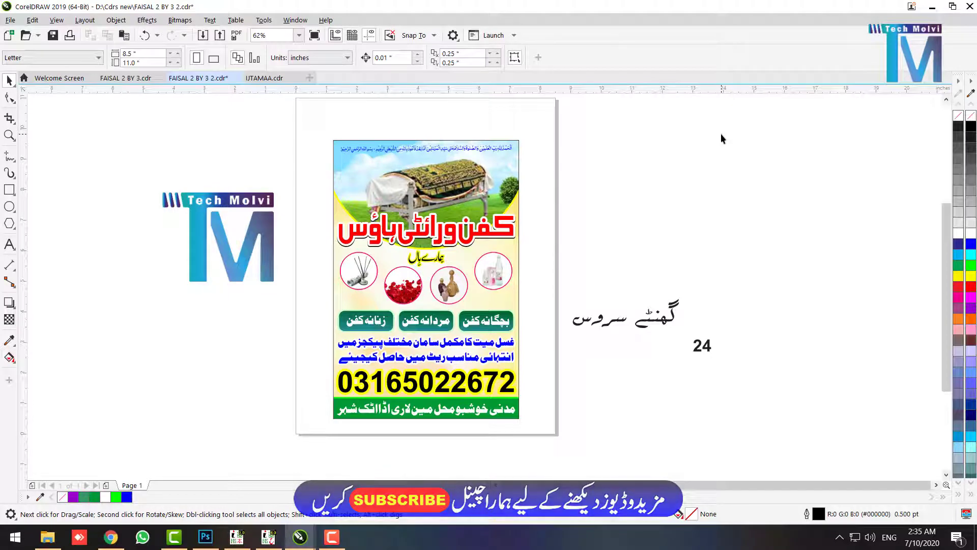
key(ctrl+s)
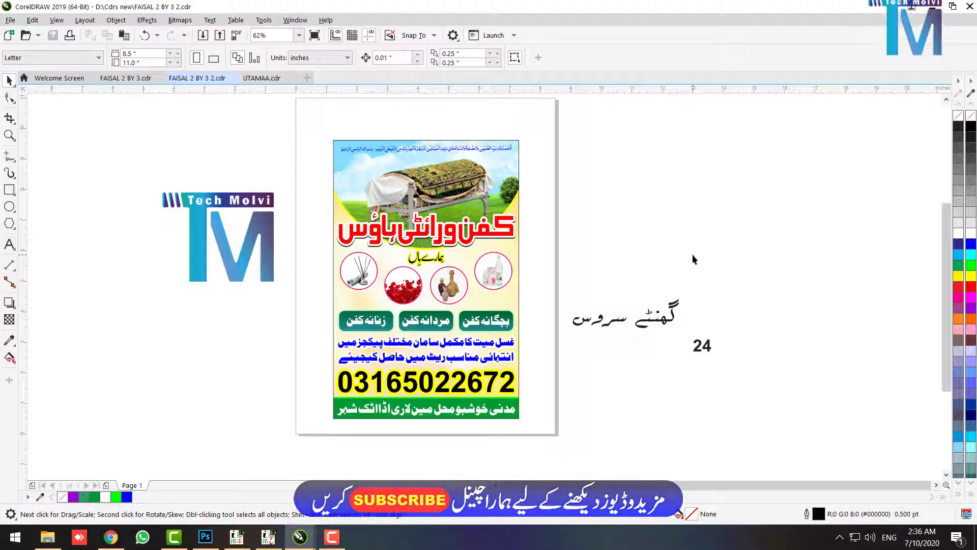
Step: Remove the black outline from the poster's PowerClip frame
click(478, 305)
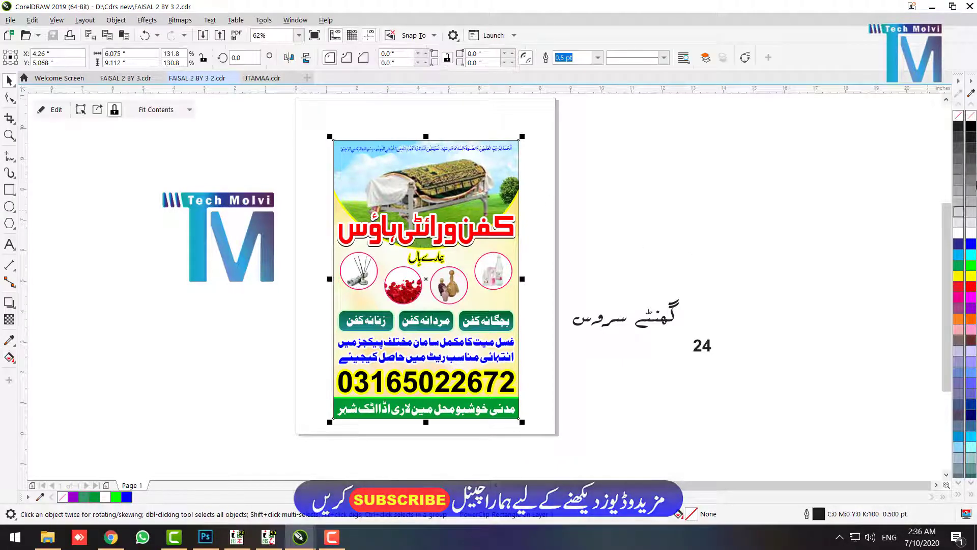
click(667, 166)
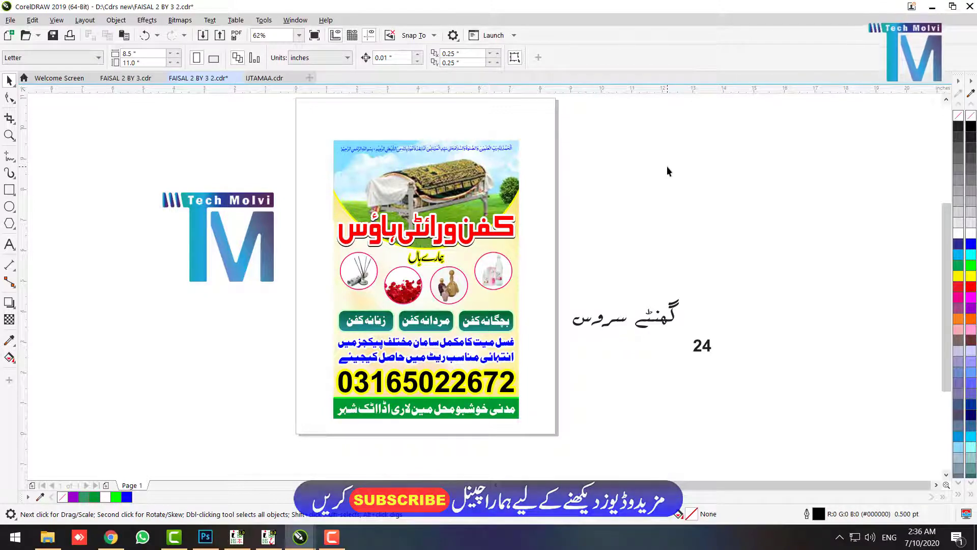
Step: Move the loose Urdu text and the number 24 to the empty area above the Tech Molvi logo
drag(647, 369, 548, 389)
drag(638, 330, 239, 148)
click(693, 164)
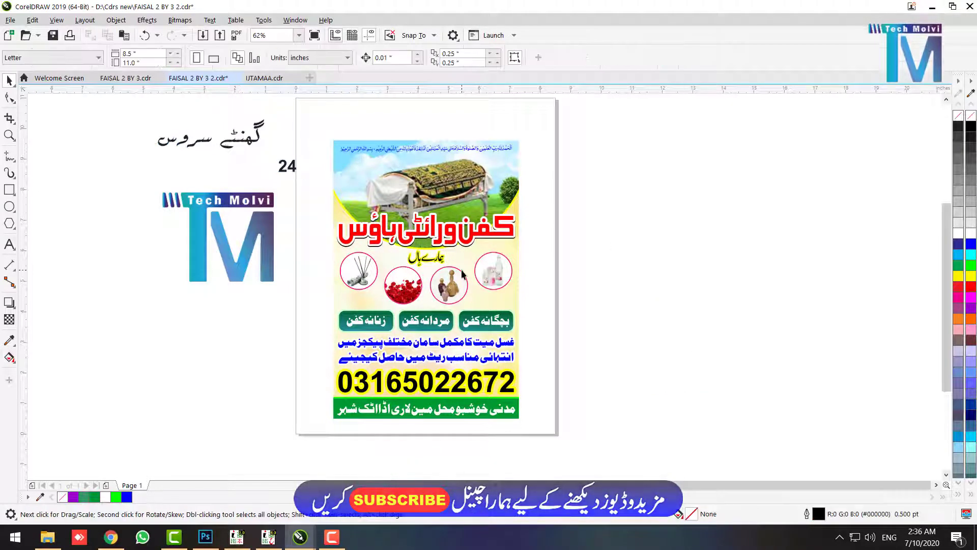
Step: Enlarge the group of four circular product pictures slightly about its centre so it fills more of the poster's width
click(462, 287)
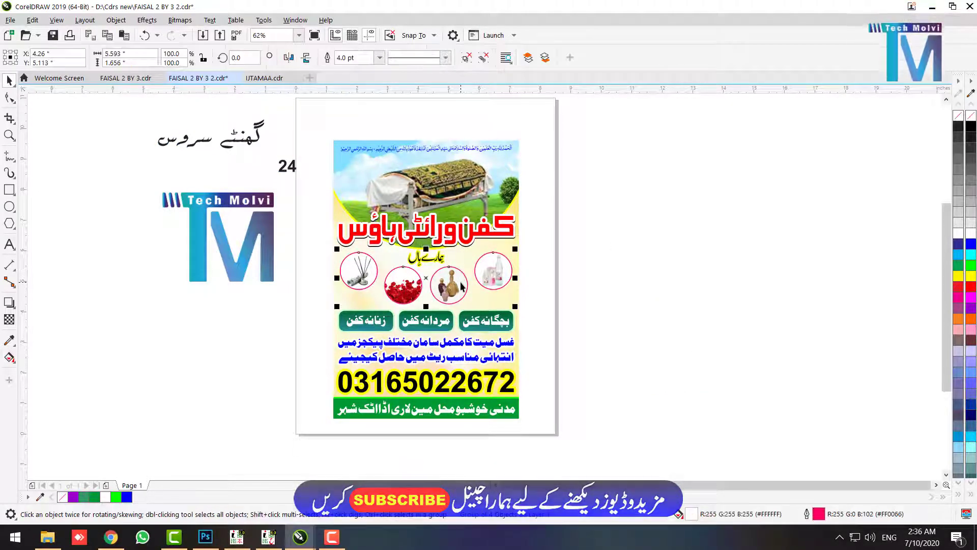
scroll(490, 301, up, 3)
drag(539, 314, 545, 319)
click(606, 275)
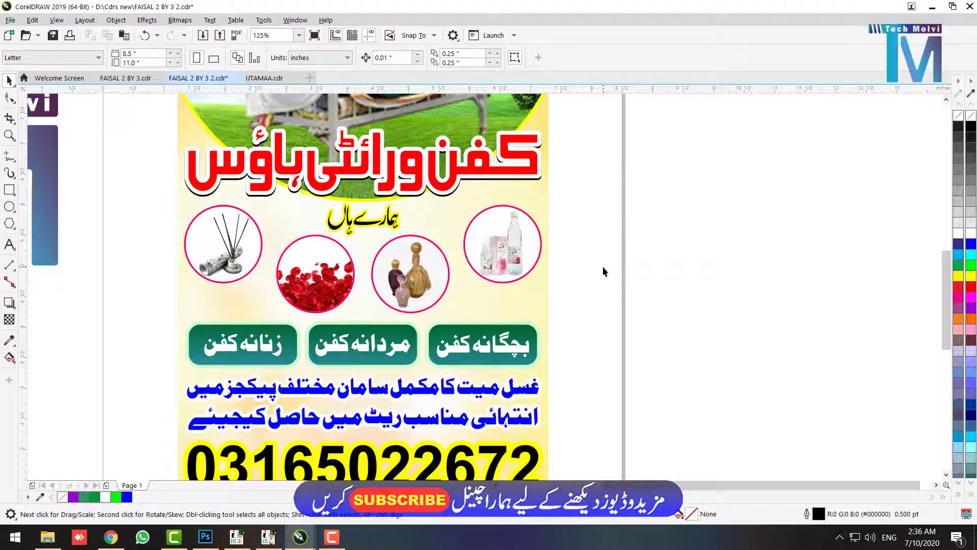
scroll(583, 277, down, 3)
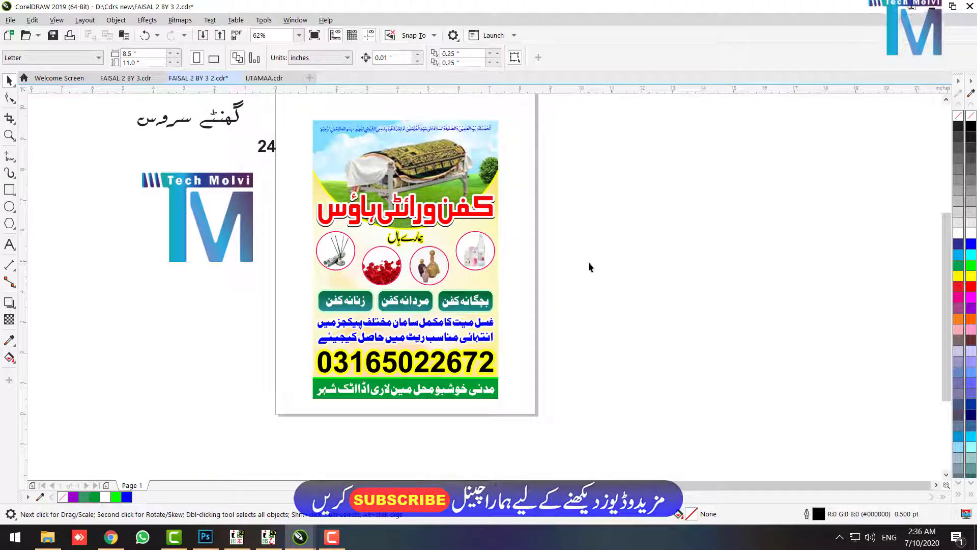
Step: Look through the artwork files in the Cdrs new folder on drive D for something to import
key(ctrl+i)
click(420, 319)
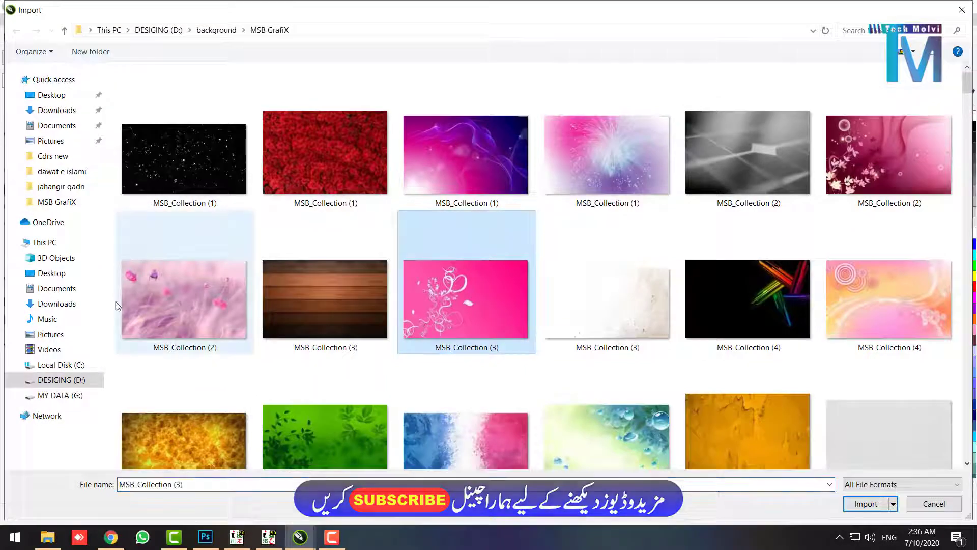
click(61, 380)
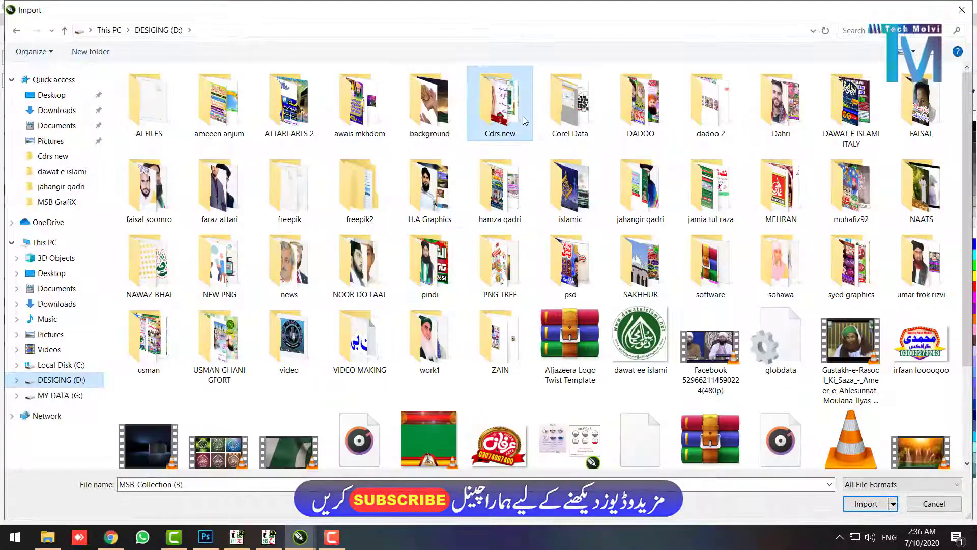
double_click(509, 113)
text(hashmi sahab)
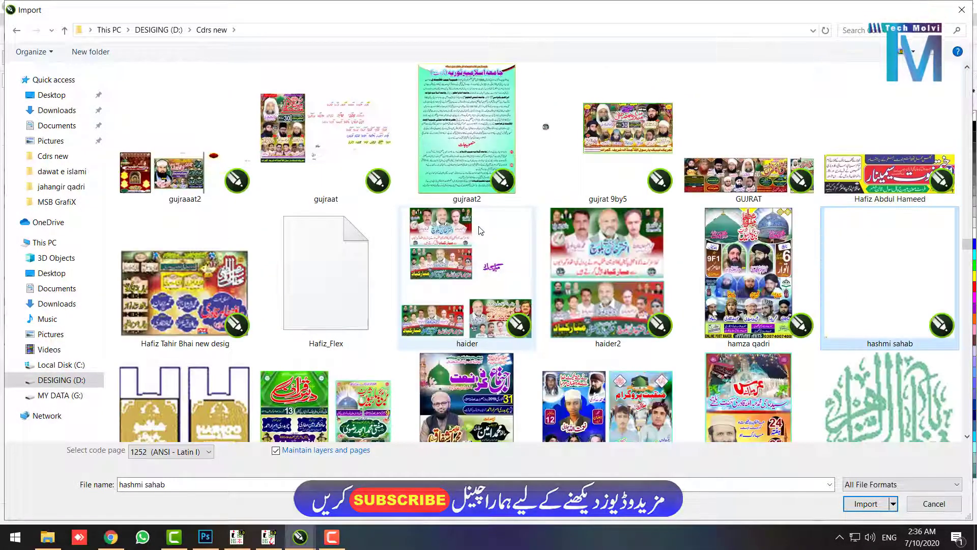
scroll(395, 273, down, 4)
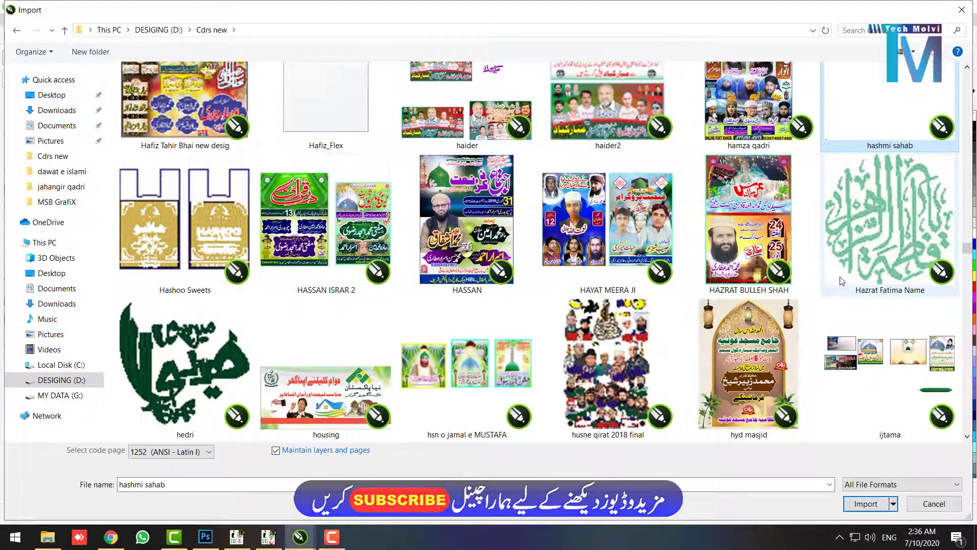
scroll(271, 255, up, 3)
click(65, 30)
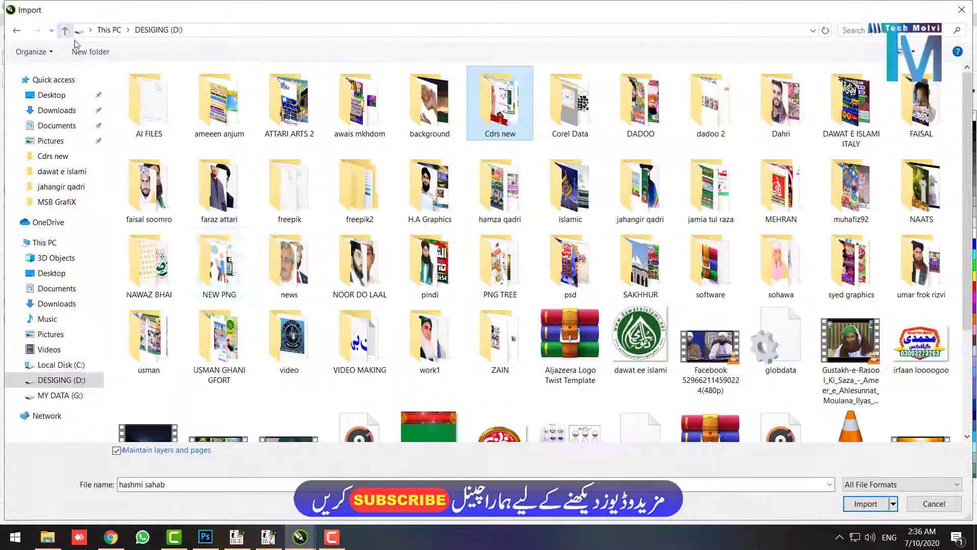
click(144, 539)
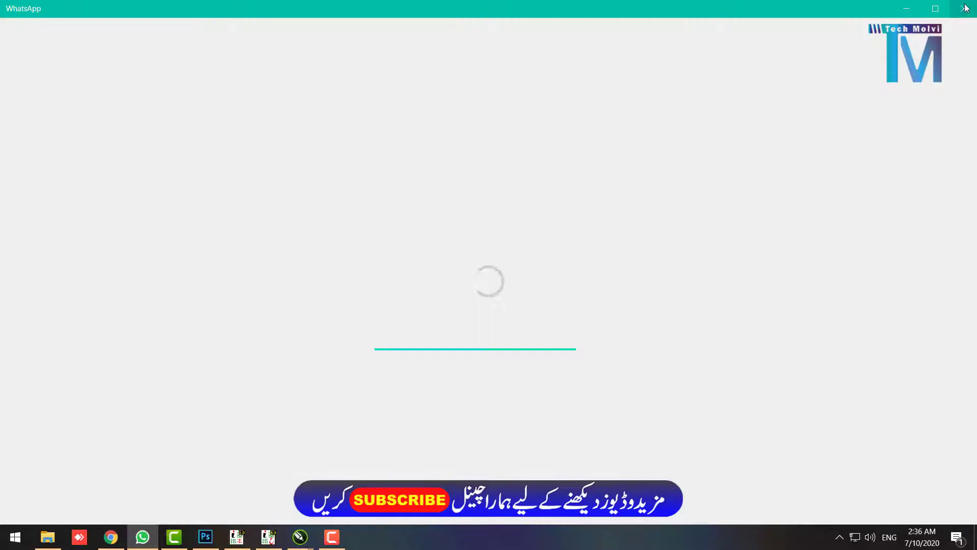
click(970, 6)
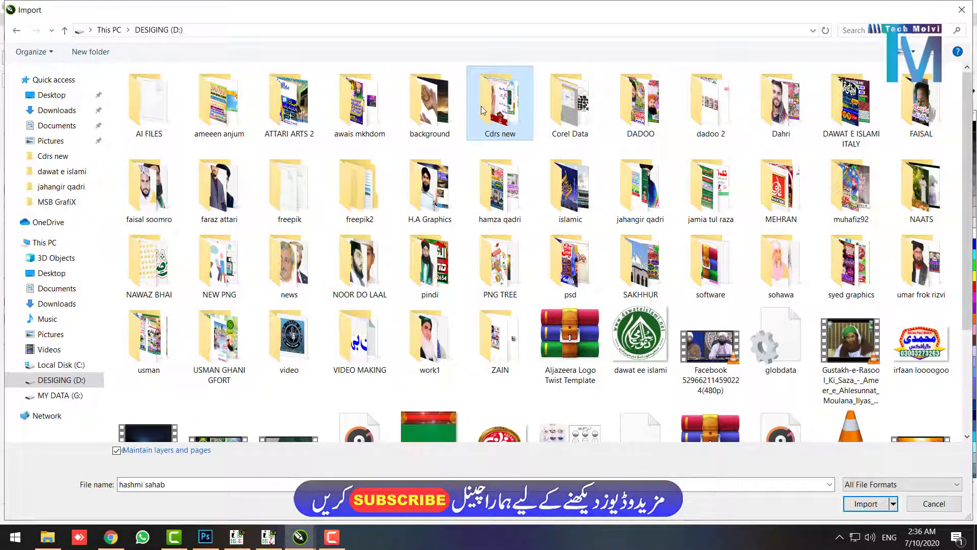
Step: Examine the artwork in the LOGO folder inside Cdrs new as thumbnails
double_click(493, 127)
scroll(243, 333, down, 4)
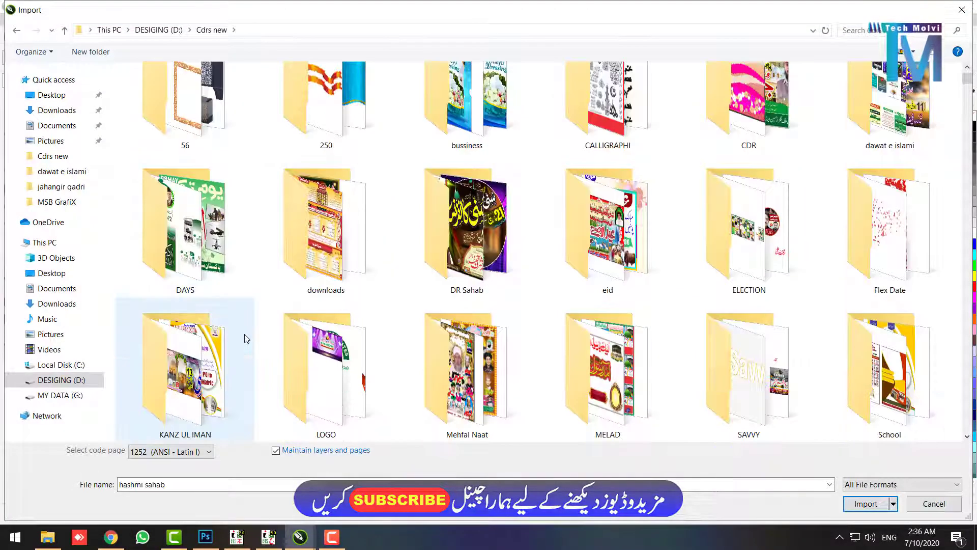
double_click(326, 219)
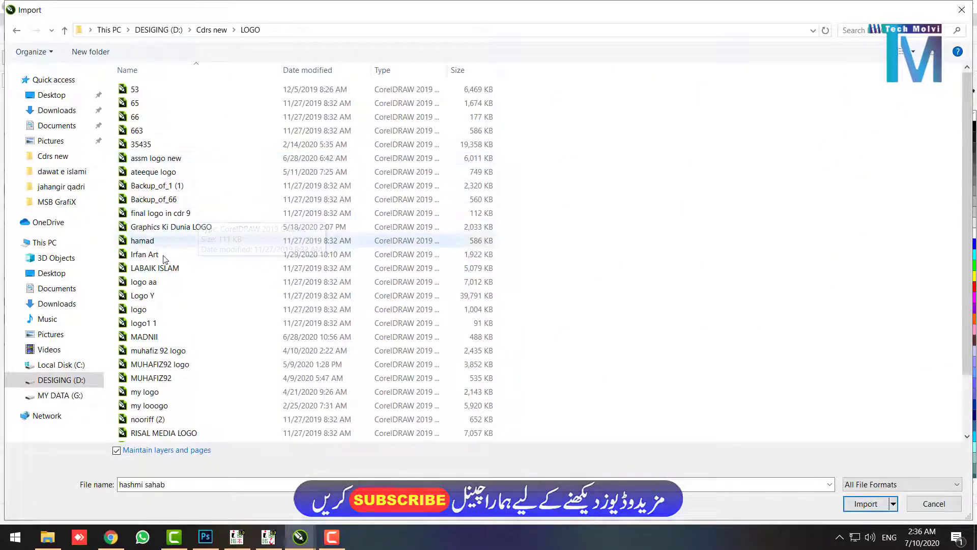
click(913, 53)
click(914, 12)
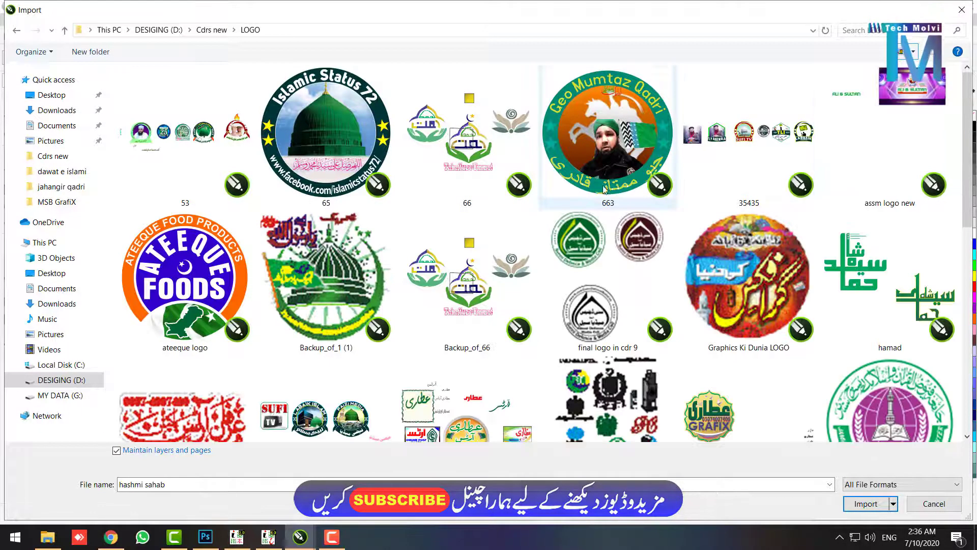
scroll(603, 185, down, 5)
scroll(603, 189, down, 3)
scroll(603, 190, up, 10)
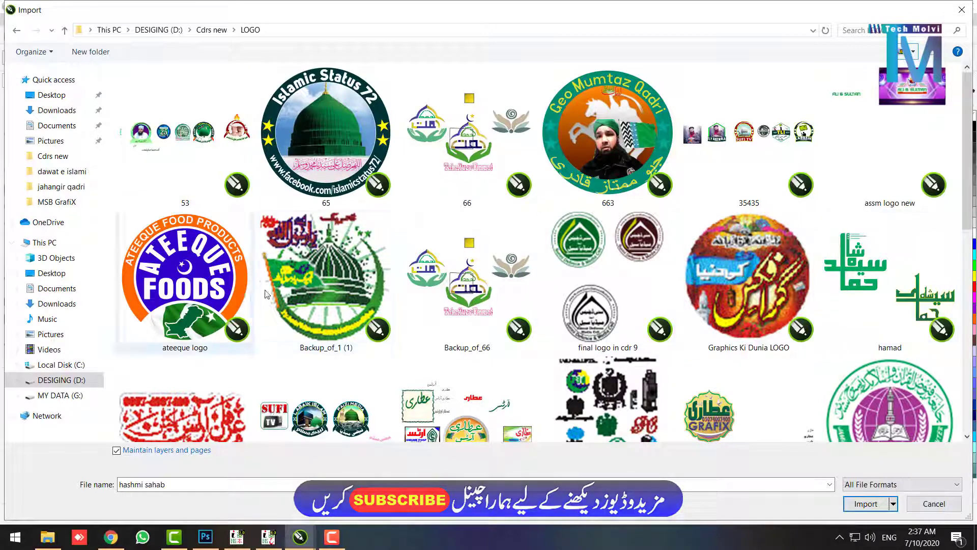
Step: Look through the LOGOOS folder inside Corel Data for suitable artwork and leave the import without choosing a file
click(63, 31)
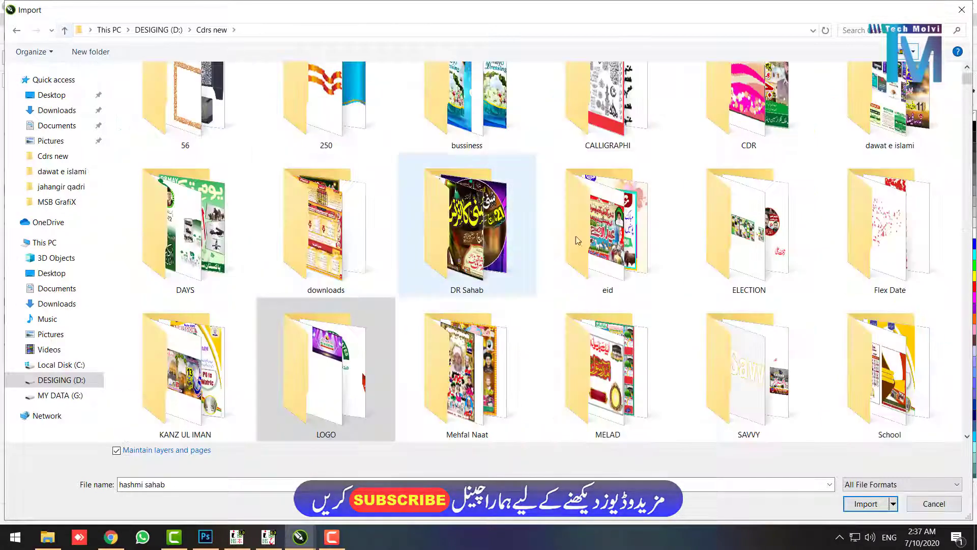
scroll(678, 175, up, 1)
click(64, 31)
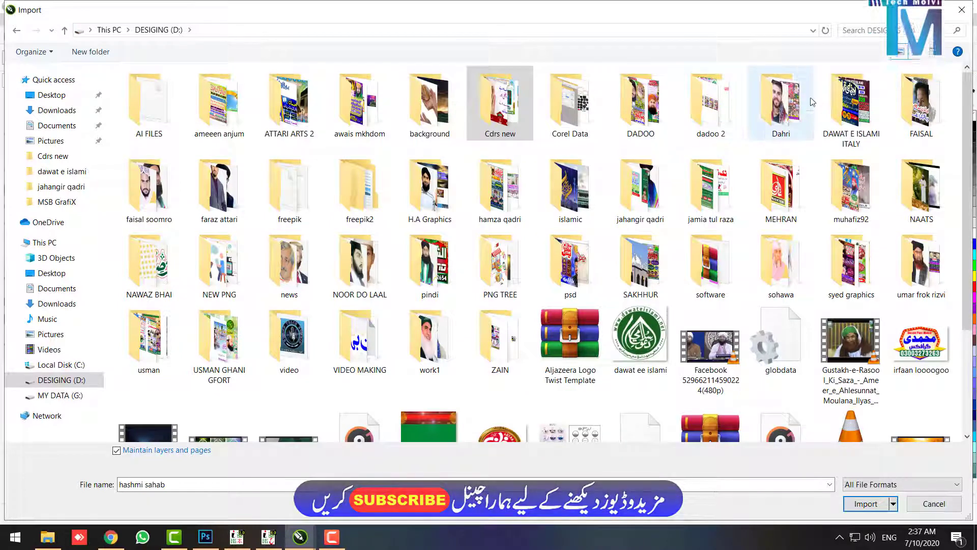
click(594, 113)
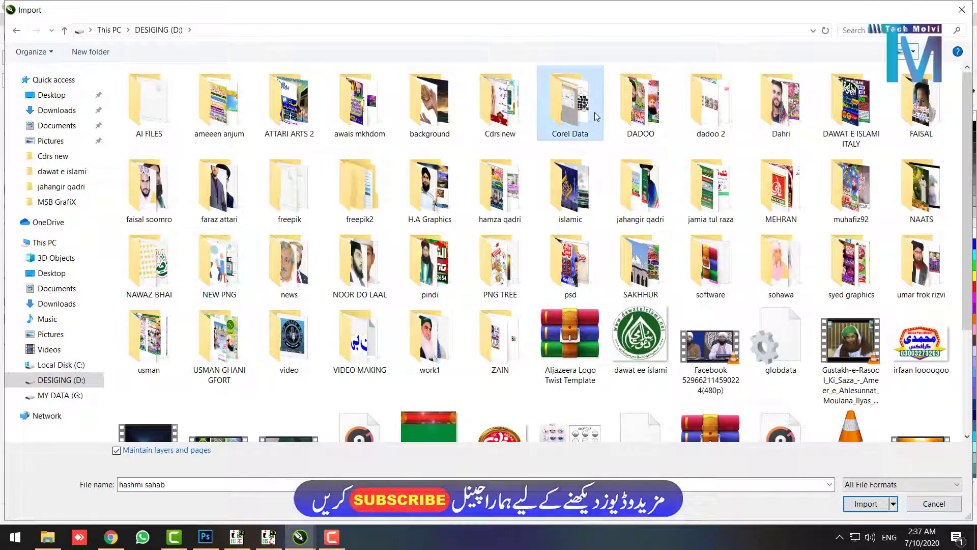
double_click(595, 112)
scroll(629, 300, down, 1)
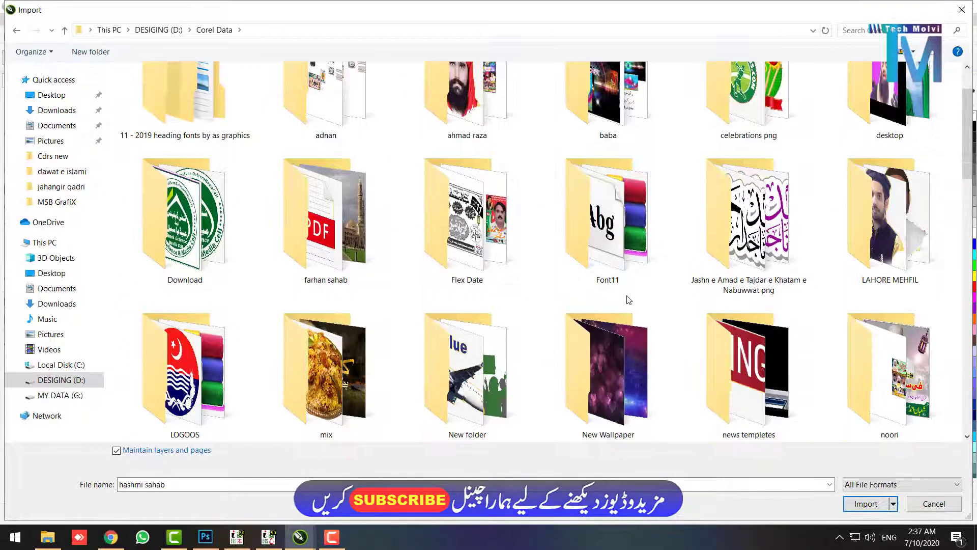
double_click(211, 367)
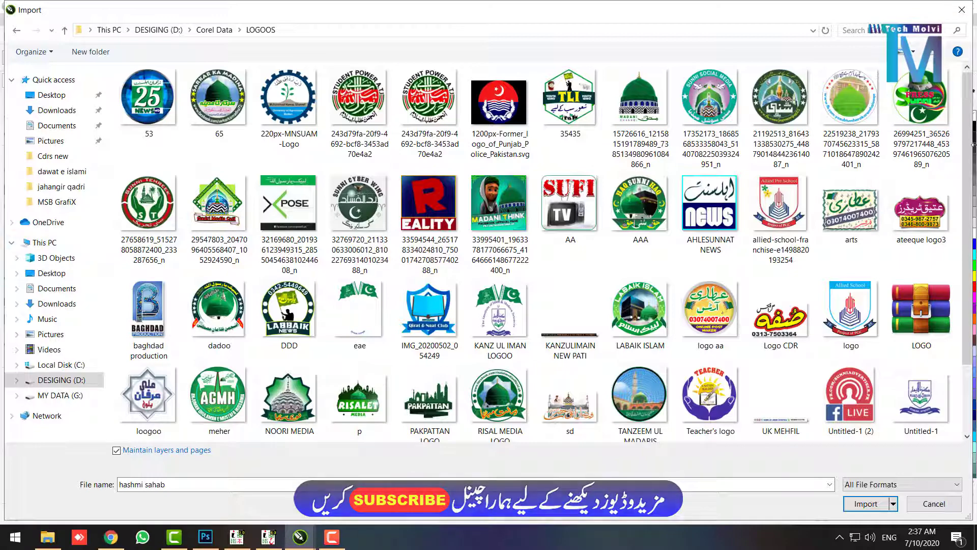
click(962, 10)
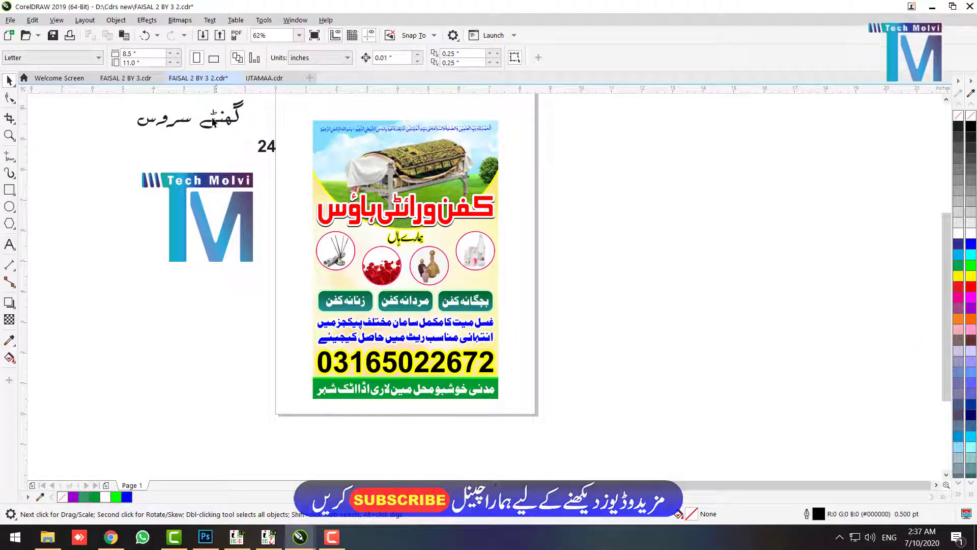
Step: Move the number 24 onto the sky in the poster's upper-left corner, below the Arabic line
scroll(191, 98, up, 2)
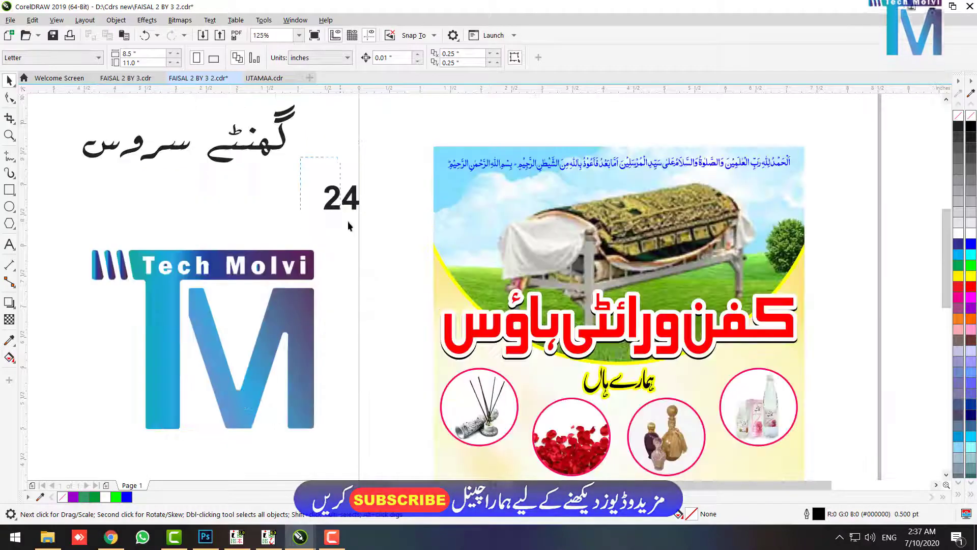
drag(358, 208, 489, 208)
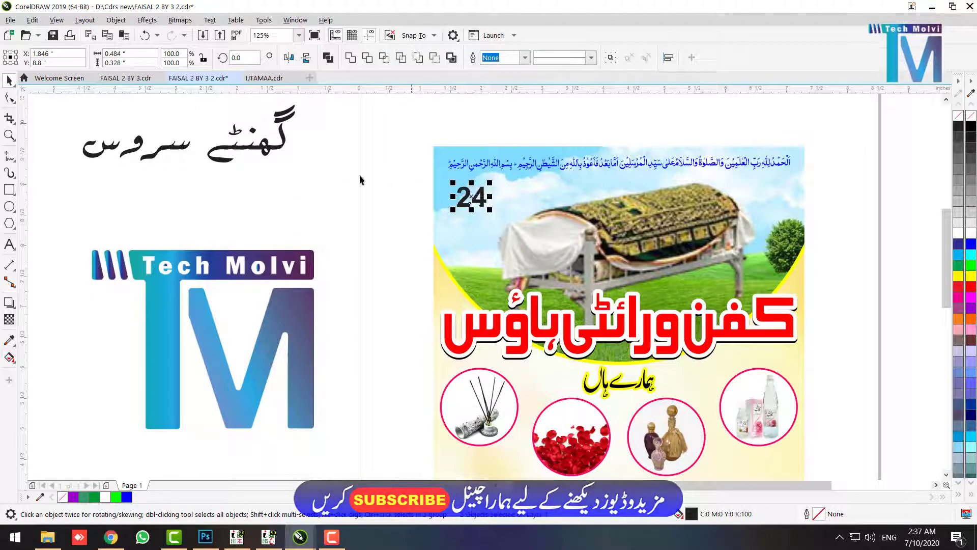
Step: Close the gaps between the words and letters of the loose Urdu text گھنٹے سروس
click(239, 149)
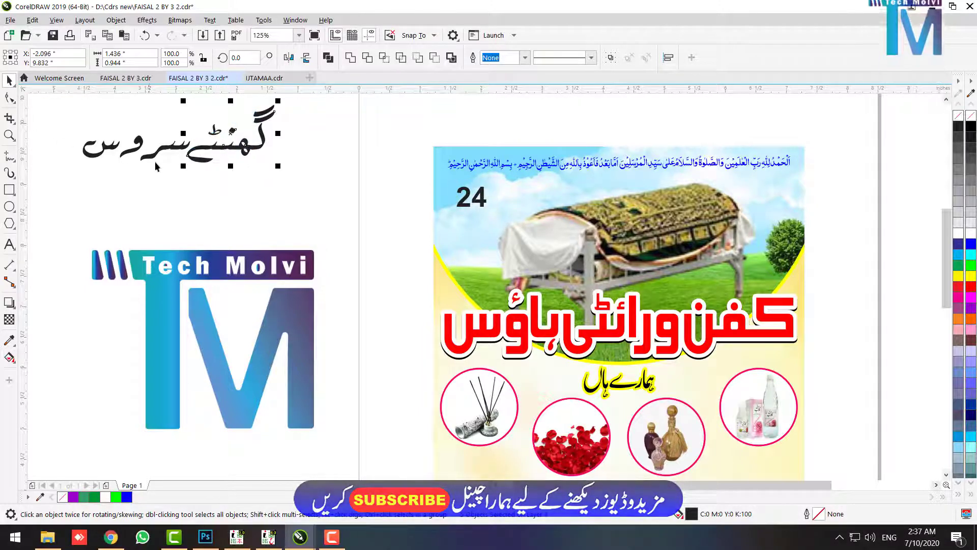
drag(134, 171, 156, 172)
key(Right)
key(Right)
key(Right)
key(Right)
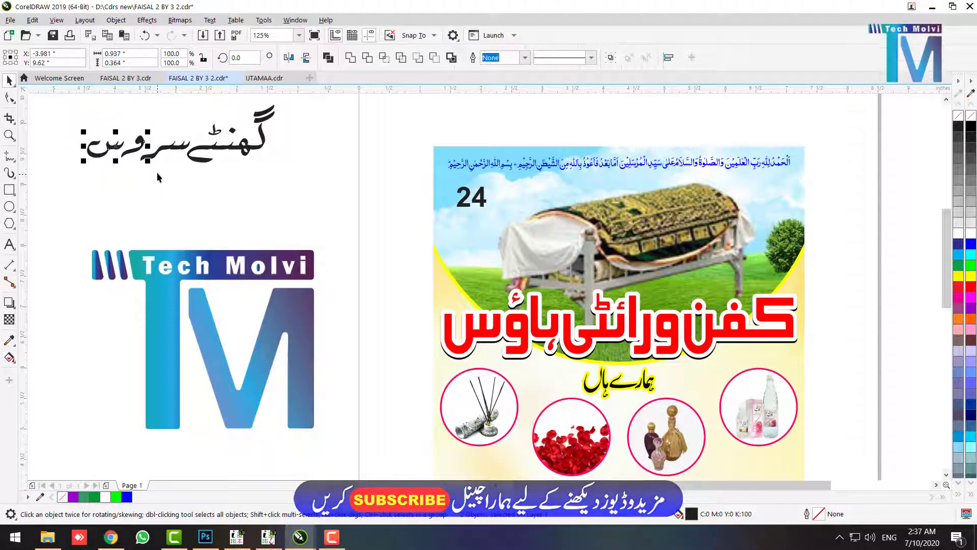
key(Right)
key(Right)
key(Right)
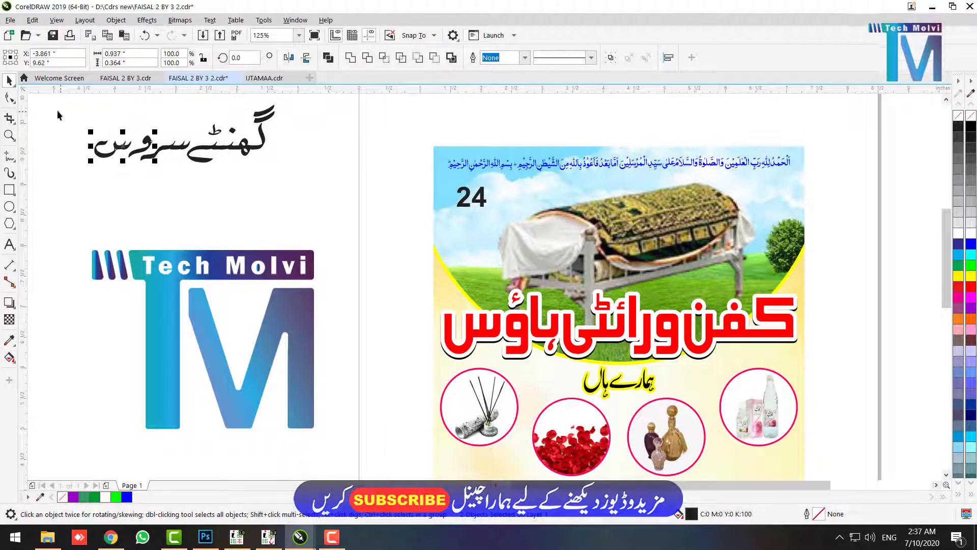
drag(157, 176, 134, 170)
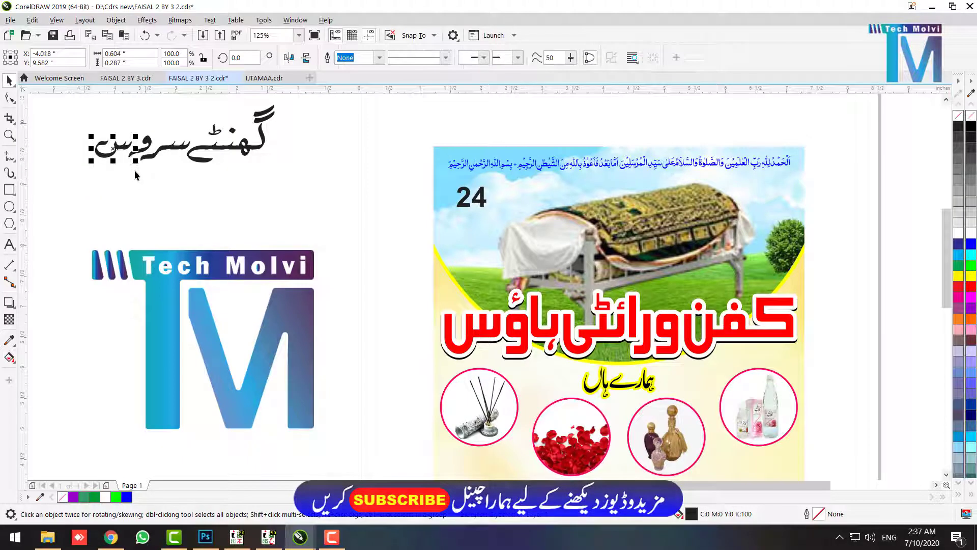
click(272, 179)
click(263, 162)
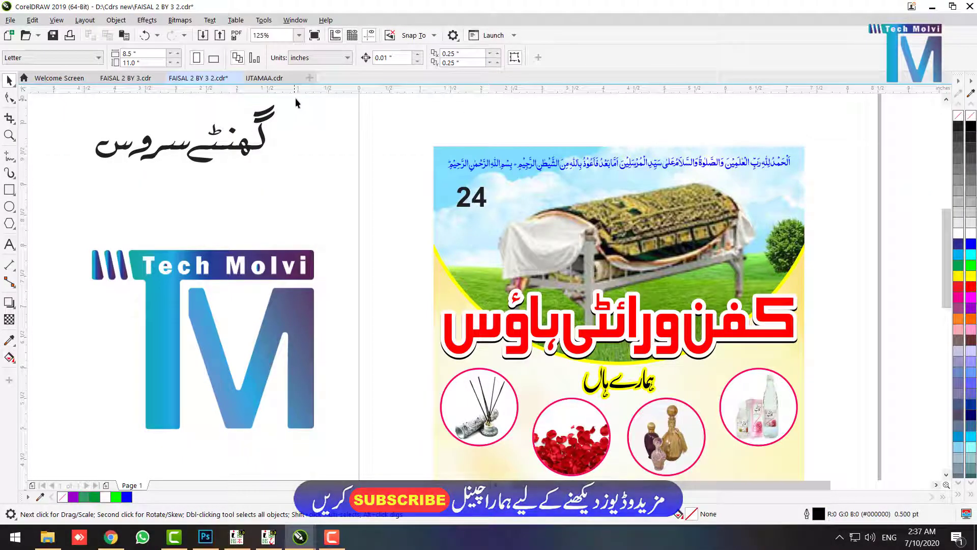
Step: Weld the loose Urdu text into one object, shrink it to about 1.1 inches wide and place it directly under the 24
drag(295, 98, 124, 188)
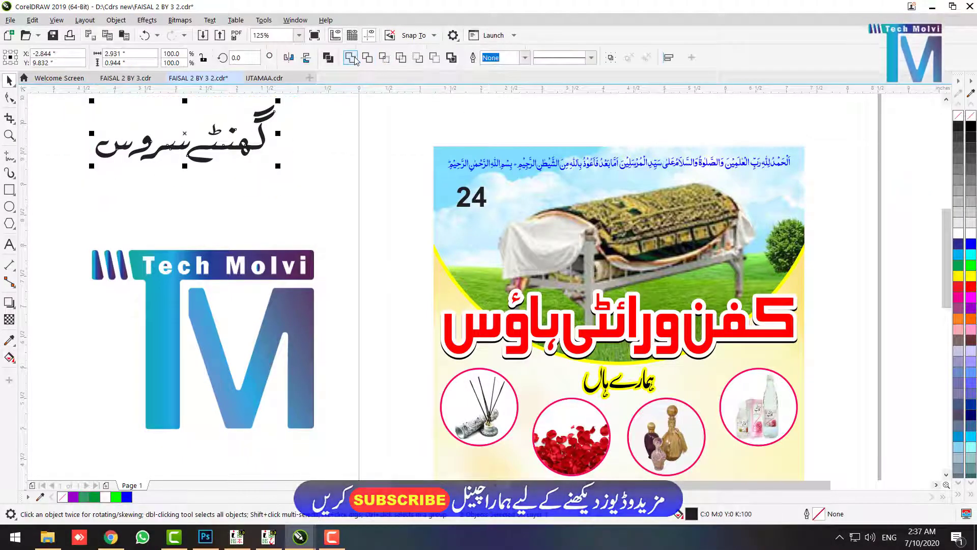
click(355, 60)
drag(279, 103, 485, 227)
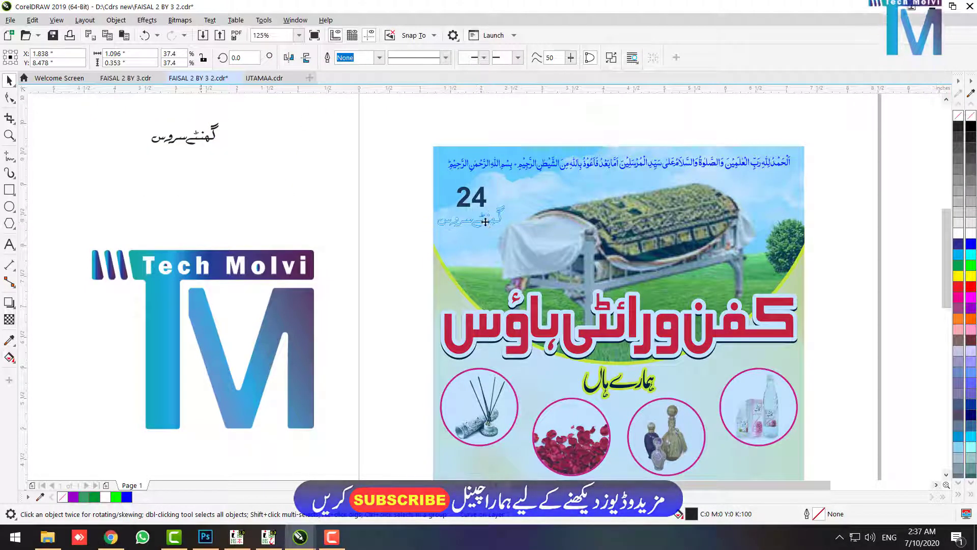
Step: Centre the number 24 over the Urdu text and scale the pair to about 0.8 inches wide near the poster's left edge
click(452, 191)
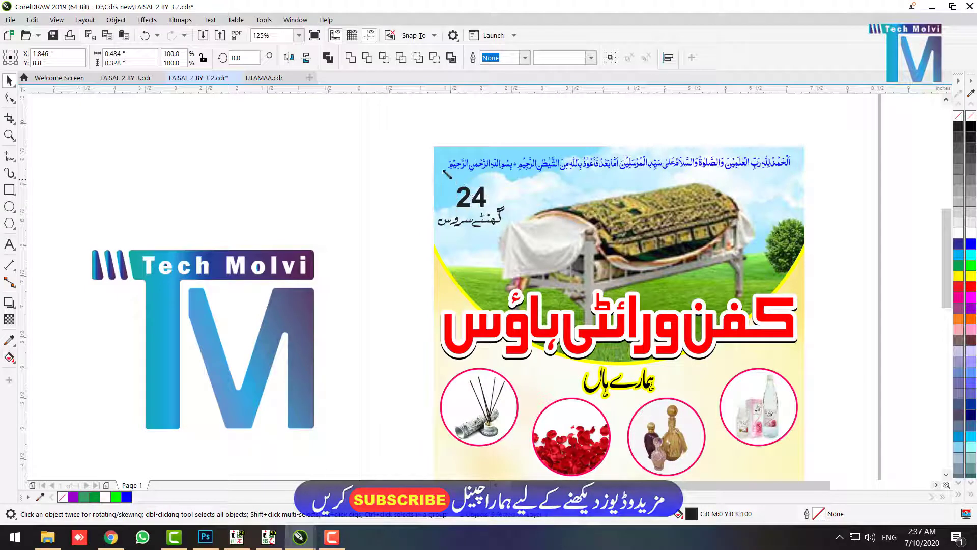
drag(440, 165, 441, 168)
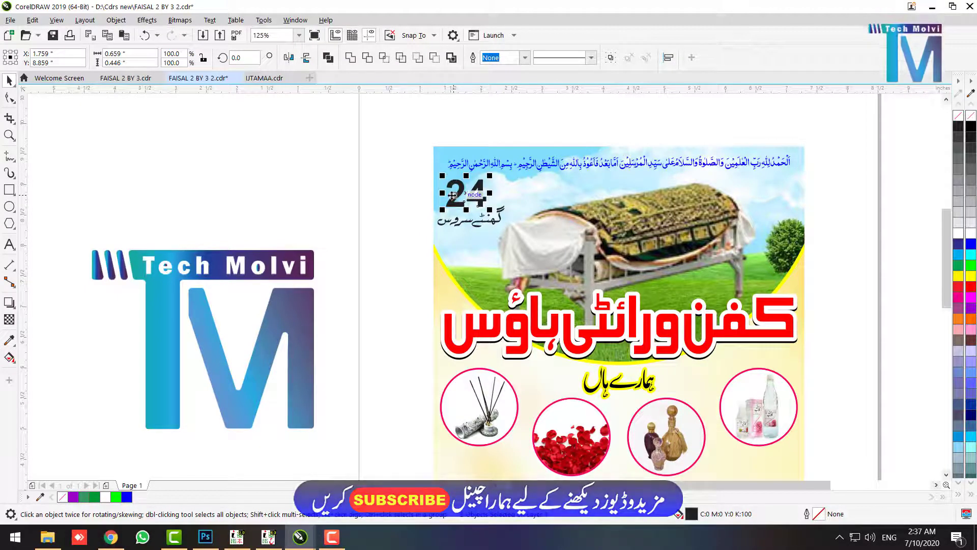
shift+click(491, 221)
key(c)
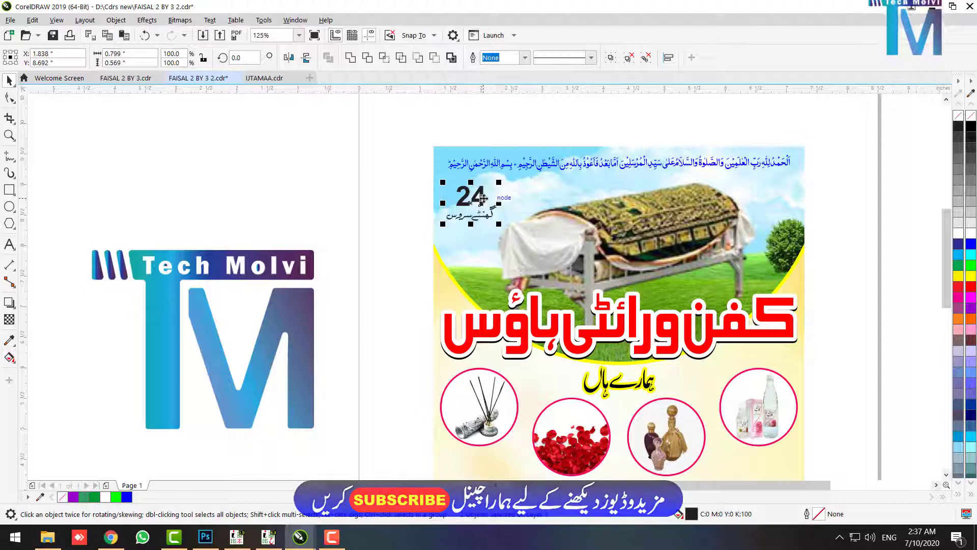
drag(483, 199, 480, 199)
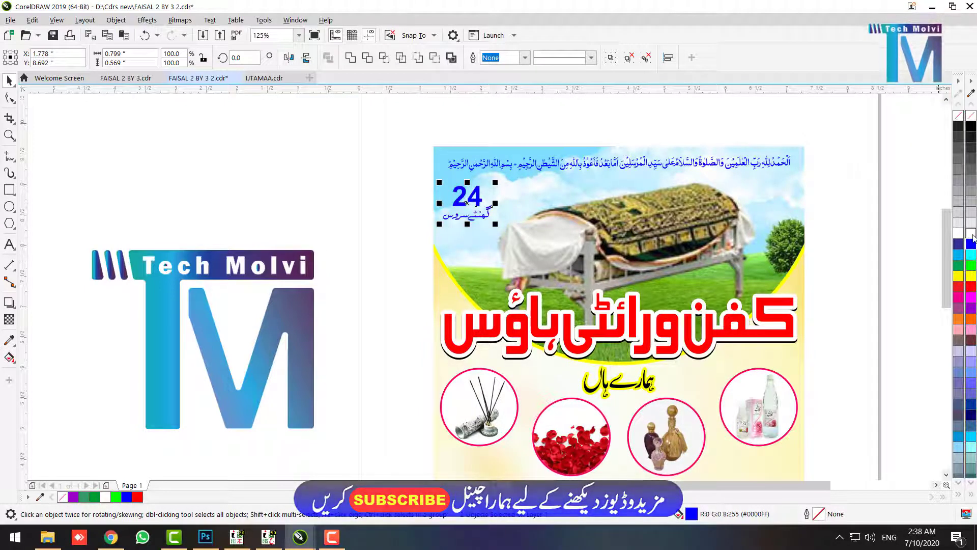
Step: Give the 24 and its Urdu text a black fill and an 8 pt yellow outline placed behind the fill
scroll(973, 255, down, 5)
scroll(972, 192, up, 5)
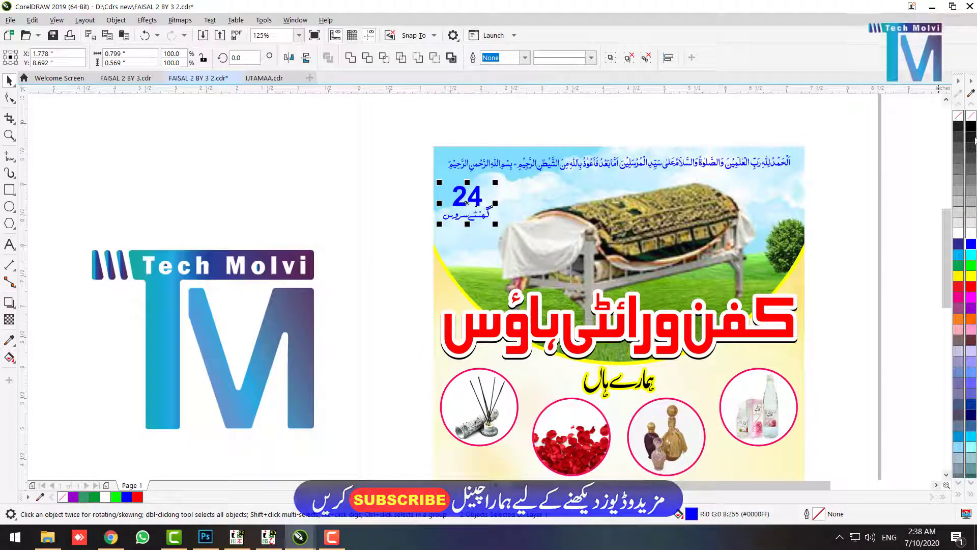
right_click(972, 276)
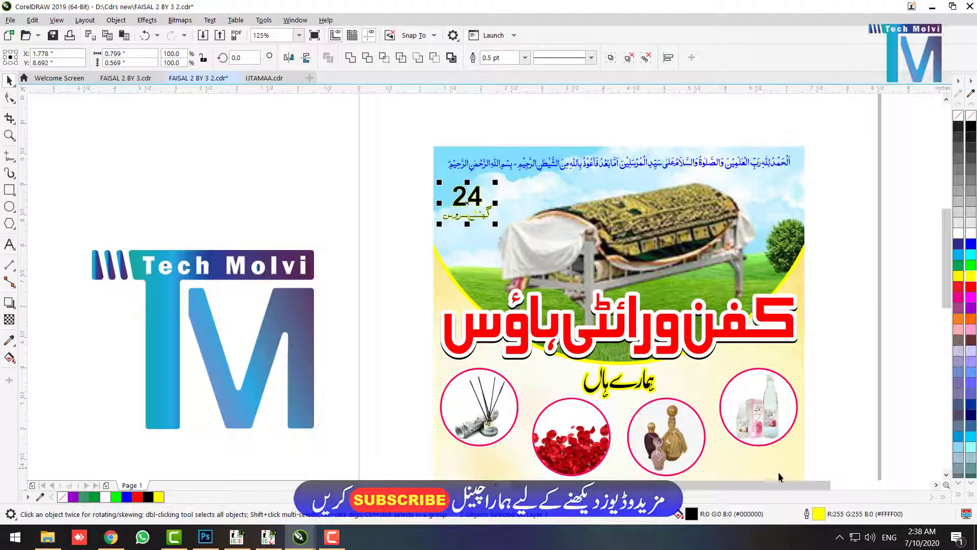
double_click(853, 515)
click(411, 224)
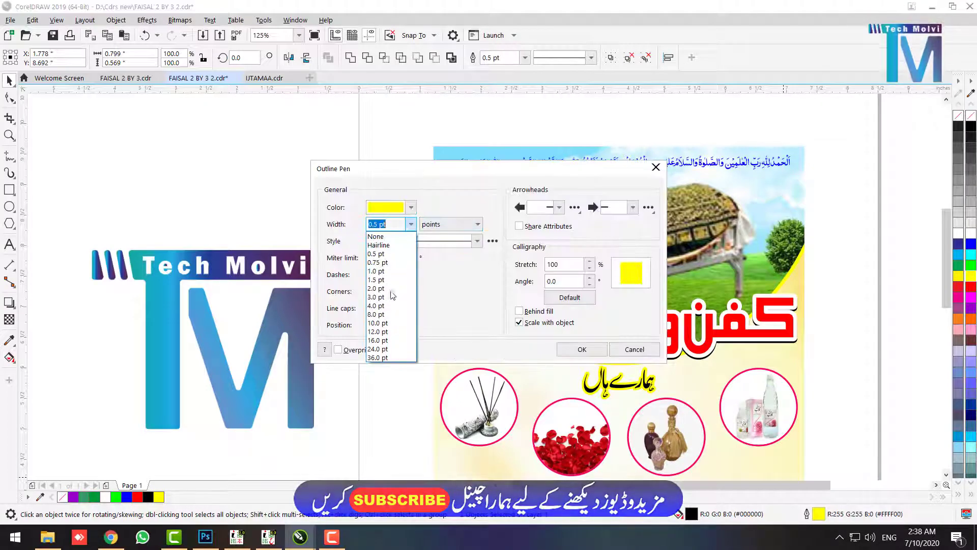
click(375, 315)
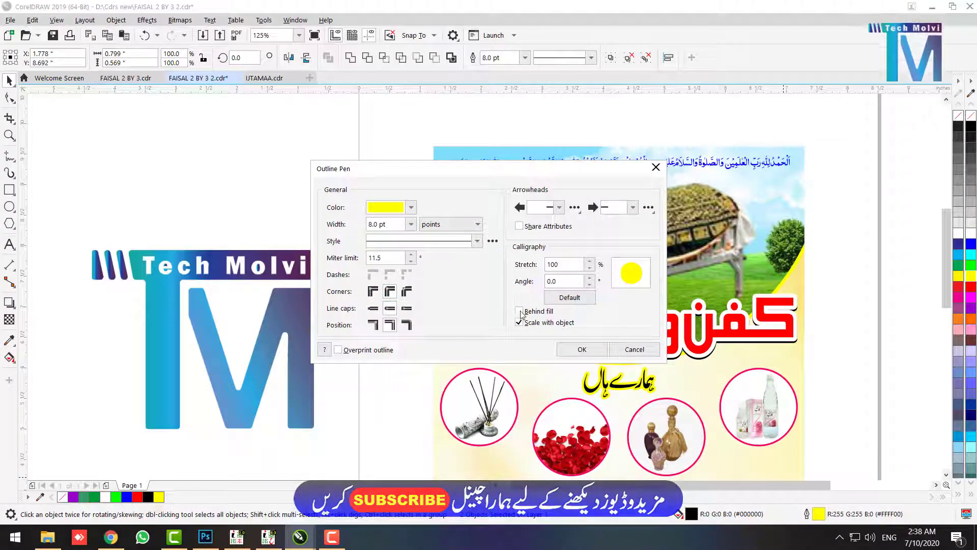
click(583, 348)
click(334, 161)
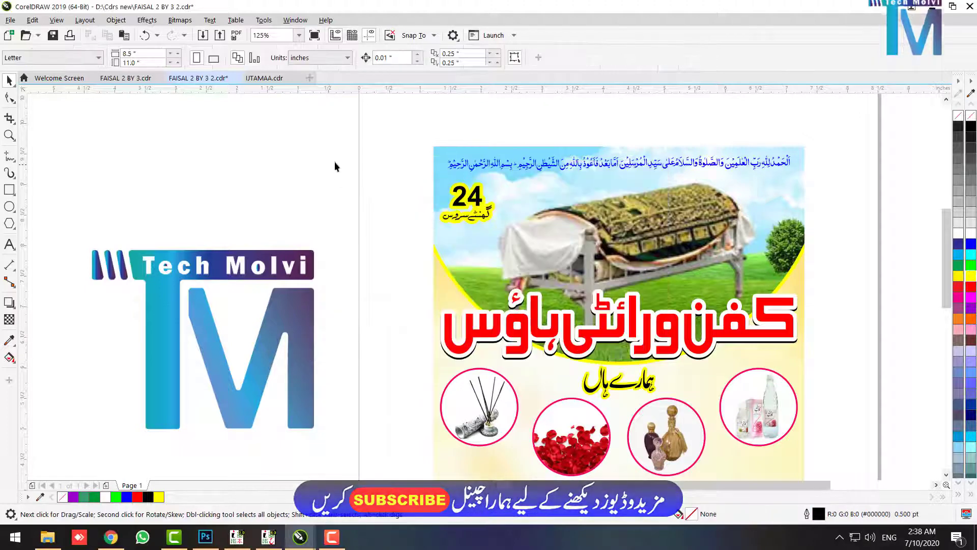
Step: Choose a thinner preset width for the yellow outline of the 24-hour service label in the poster's sky area
drag(499, 255, 501, 255)
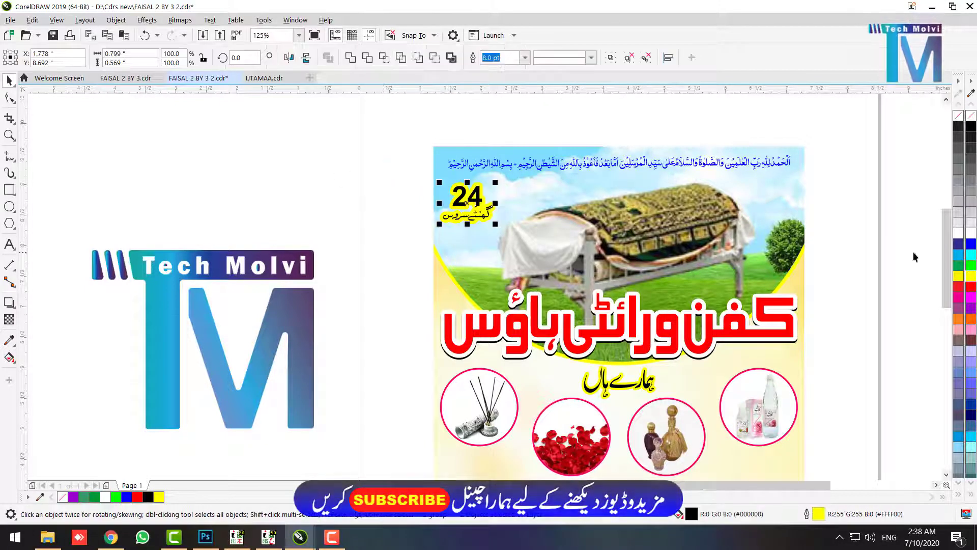
click(525, 57)
click(494, 139)
click(382, 155)
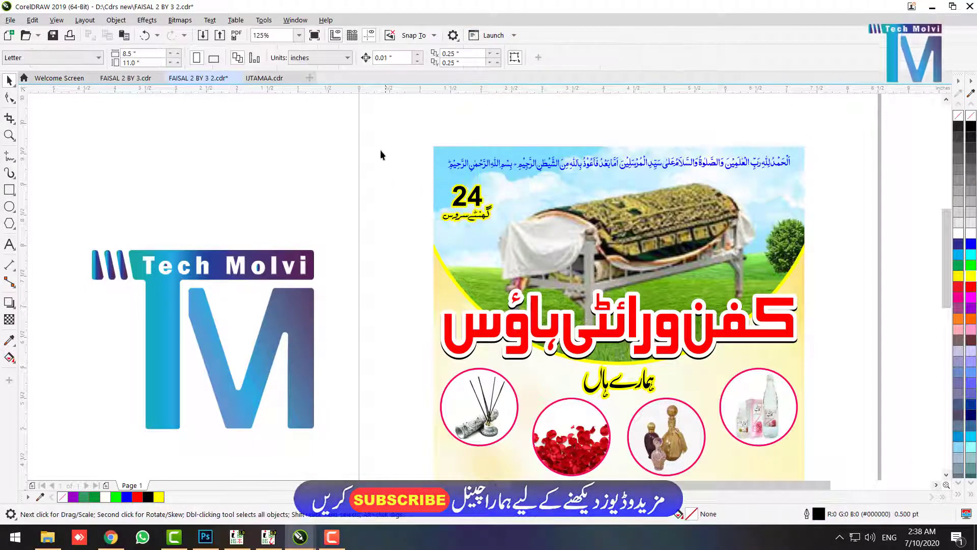
scroll(389, 146, down, 2)
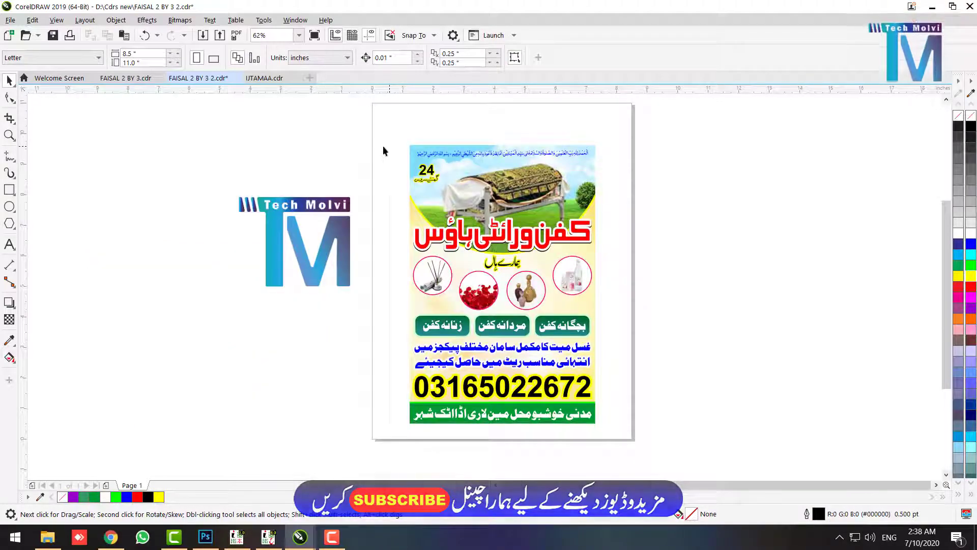
Step: Switch to Chrome to look over the CorelDraw X8 Class 1 video page and its playlist on YouTube, and return to CorelDRAW
click(110, 537)
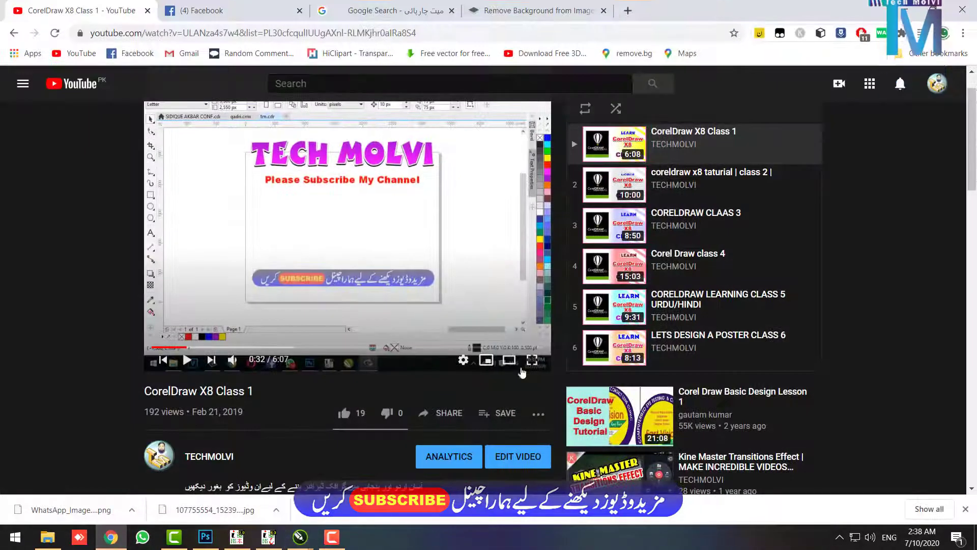
scroll(497, 432, down, 1)
scroll(466, 353, down, 1)
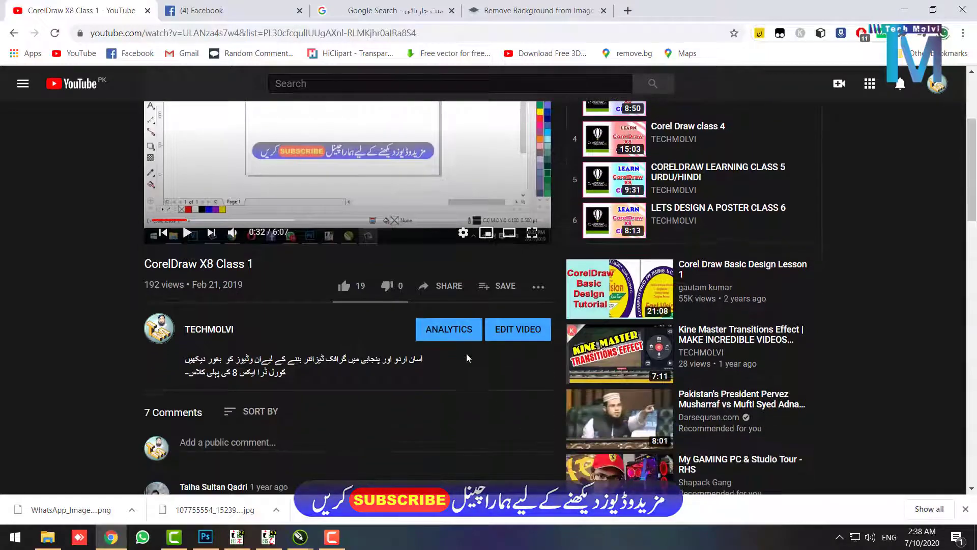
scroll(432, 236, up, 4)
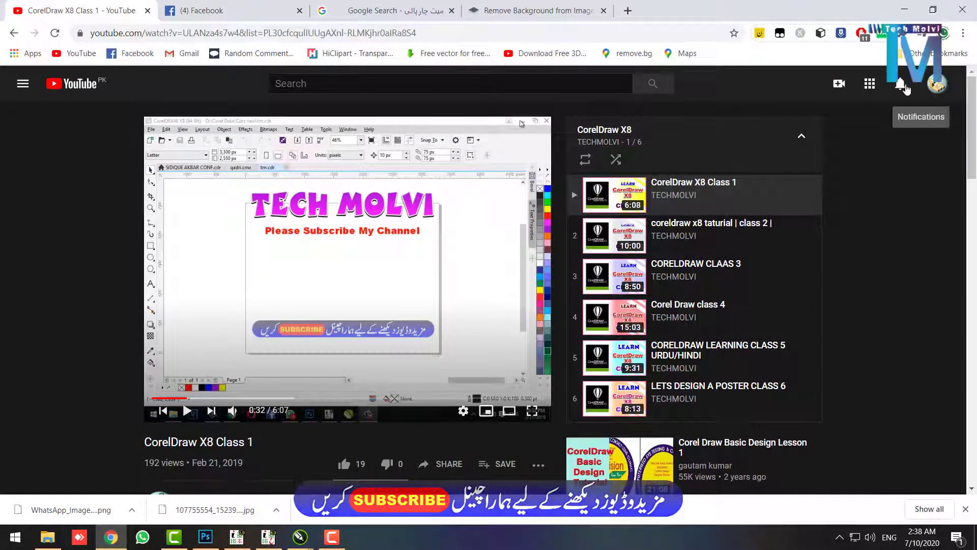
click(904, 9)
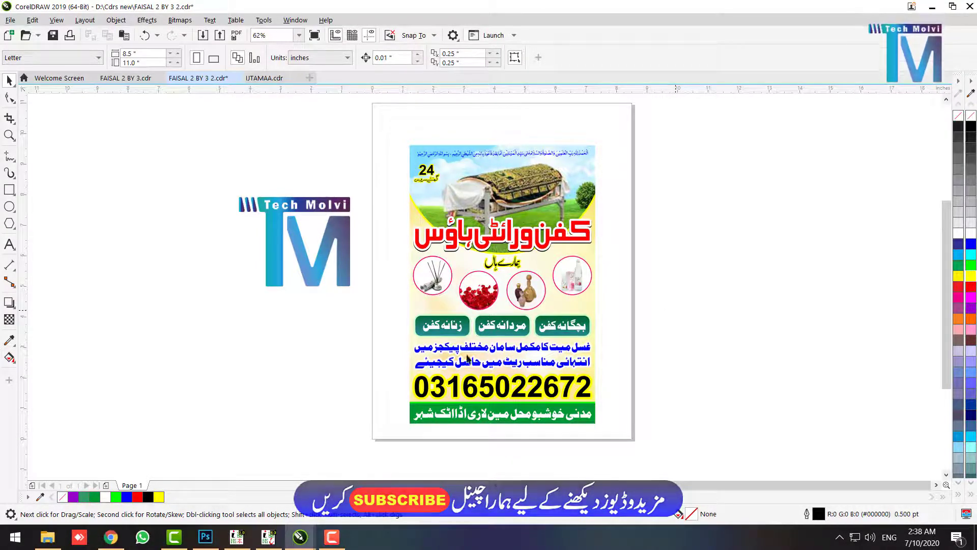
click(332, 537)
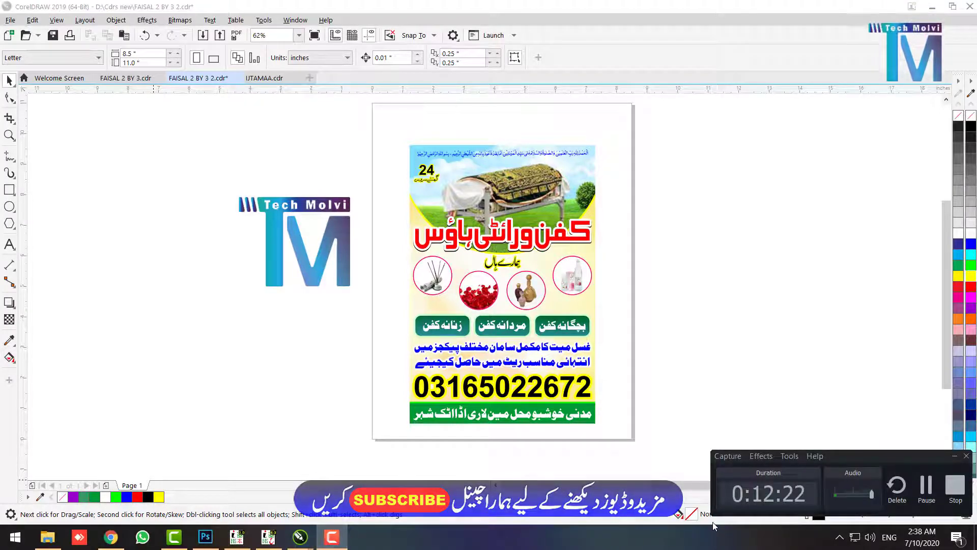